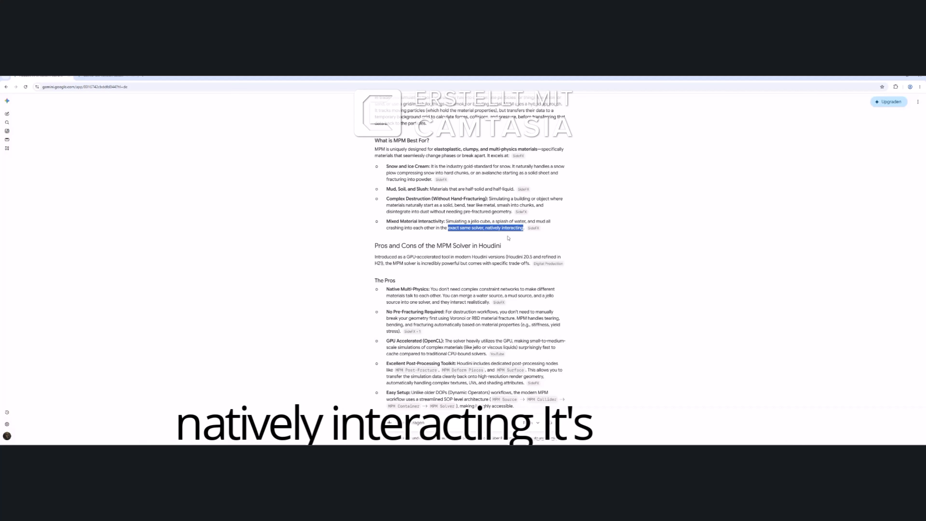
Read through the MPM solver pros, marking the native multi-physics, no pre-fracturing and GPU acceleration points.
{"action": "scroll", "coordinate": [524, 233], "scroll_direction": "down", "scroll_amount": 1}
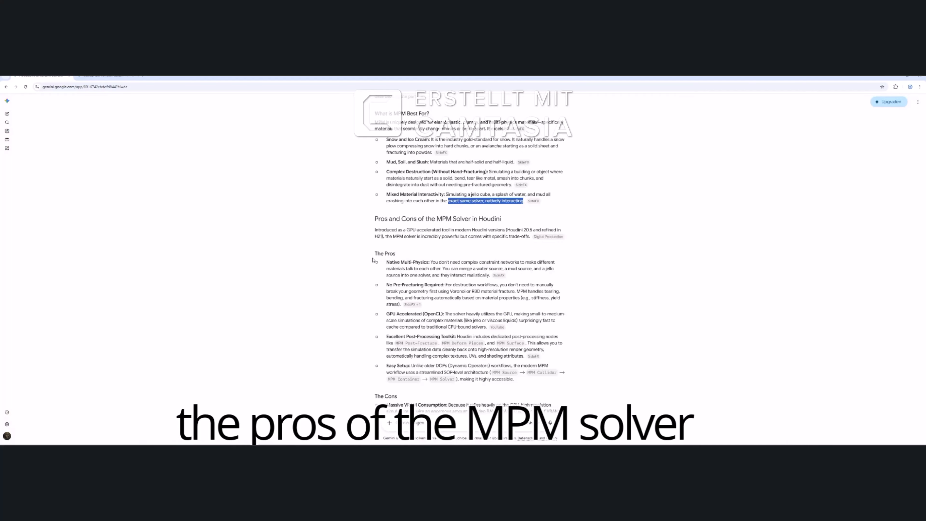
{"action": "left_click_drag", "start_coordinate": [374, 254], "coordinate": [429, 263]}
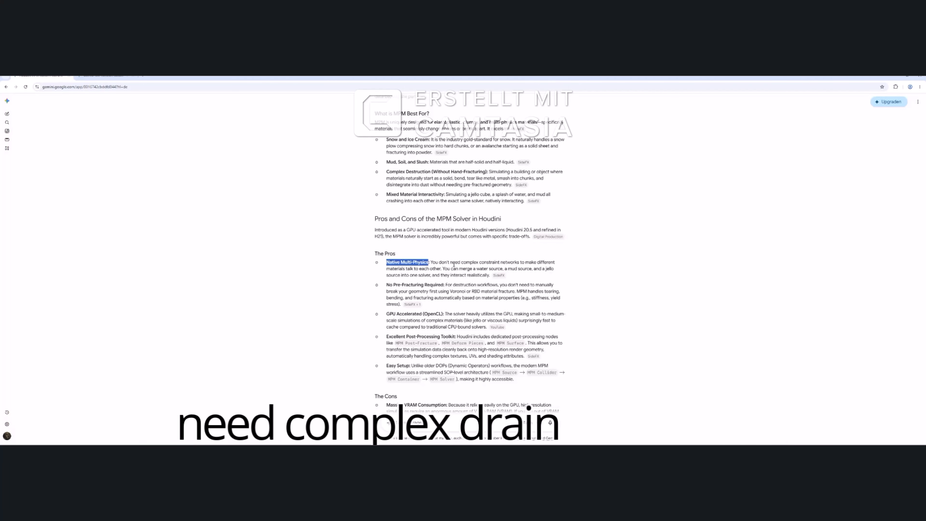
{"action": "left_click_drag", "start_coordinate": [478, 262], "coordinate": [555, 263]}
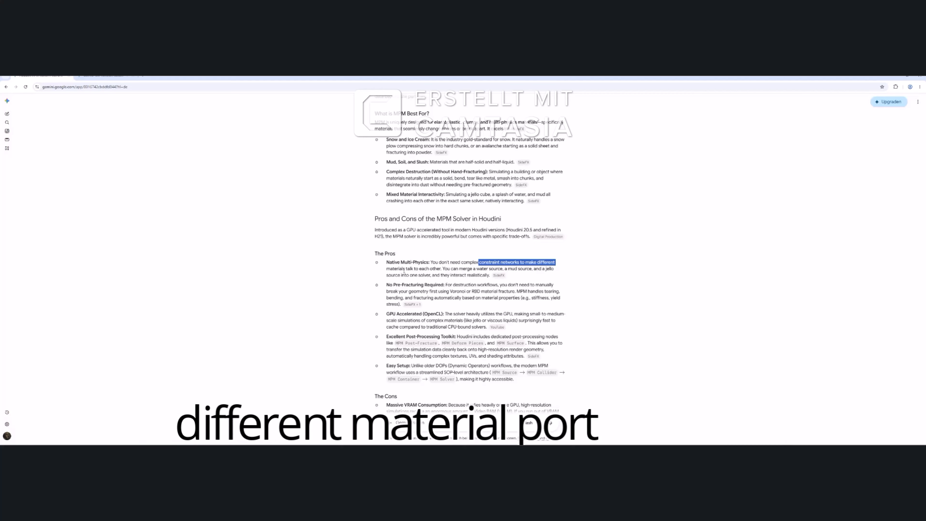
{"action": "left_click_drag", "start_coordinate": [406, 269], "coordinate": [442, 269]}
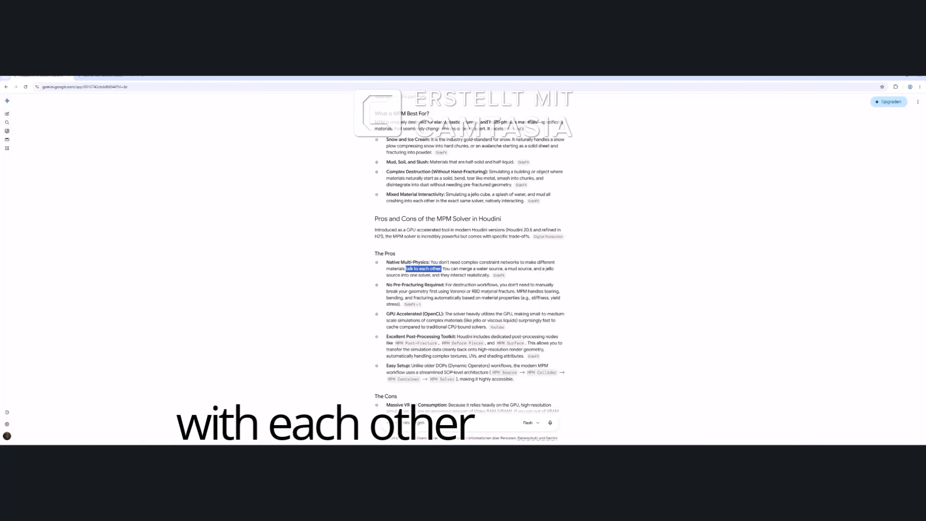
{"action": "scroll", "coordinate": [489, 294], "scroll_direction": "down", "scroll_amount": 2}
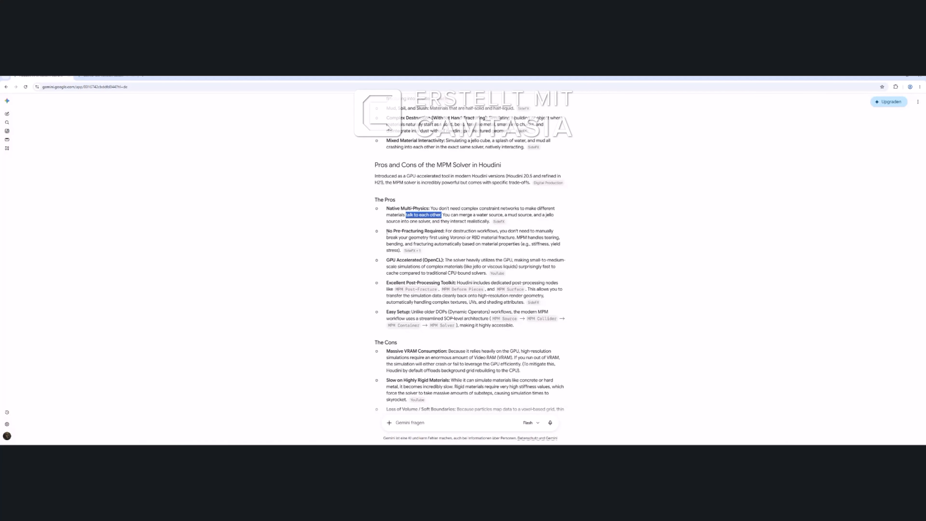
{"action": "left_click_drag", "start_coordinate": [386, 231], "coordinate": [441, 230]}
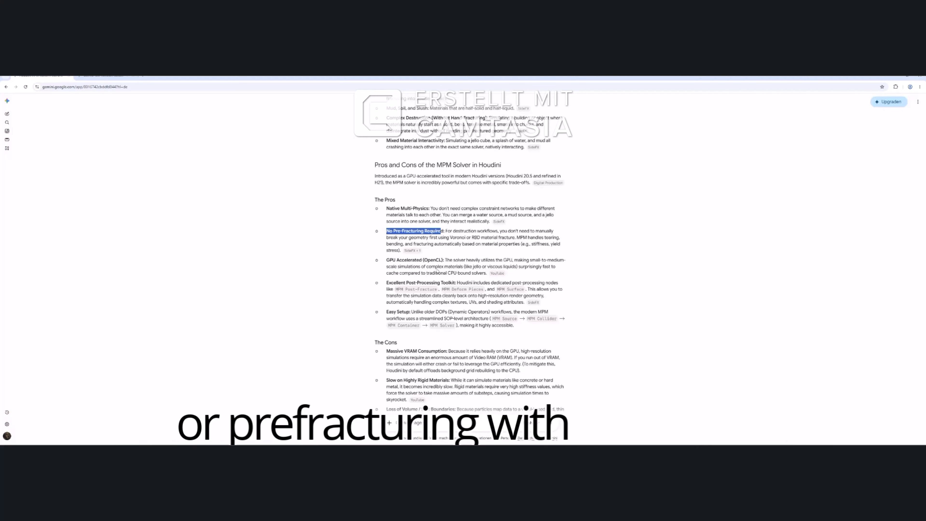
{"action": "left_click_drag", "start_coordinate": [387, 260], "coordinate": [443, 260]}
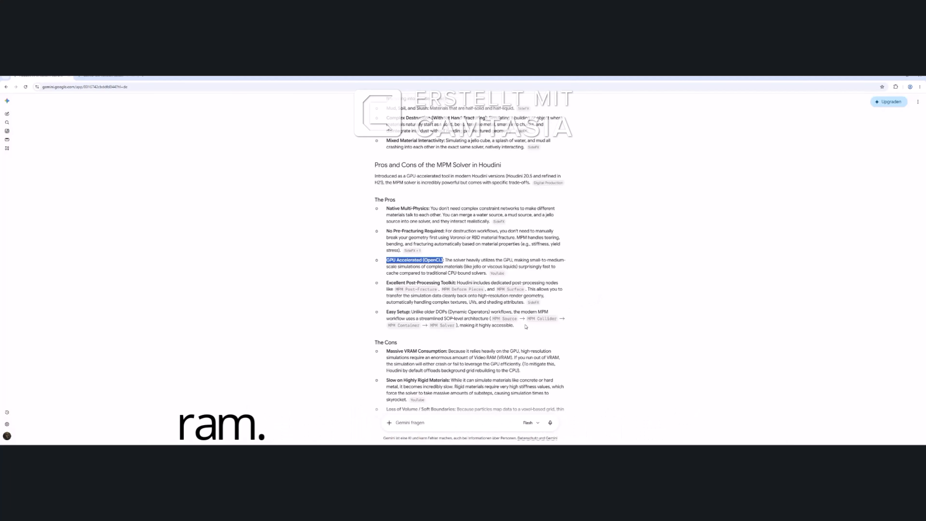
Read through the MPM solver cons, marking the massive VRAM consumption and slow rigid materials passages.
{"action": "scroll", "coordinate": [465, 310], "scroll_direction": "down", "scroll_amount": 2}
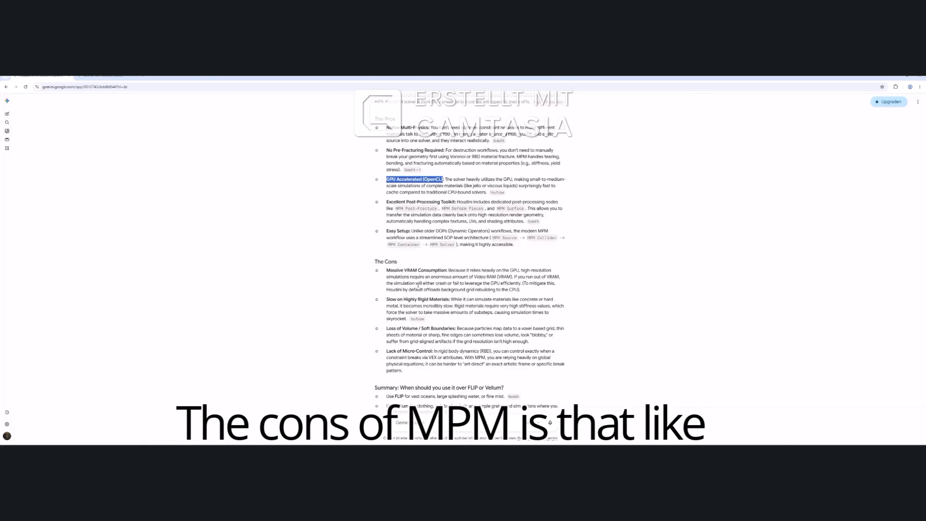
{"action": "left_click_drag", "start_coordinate": [387, 270], "coordinate": [452, 270]}
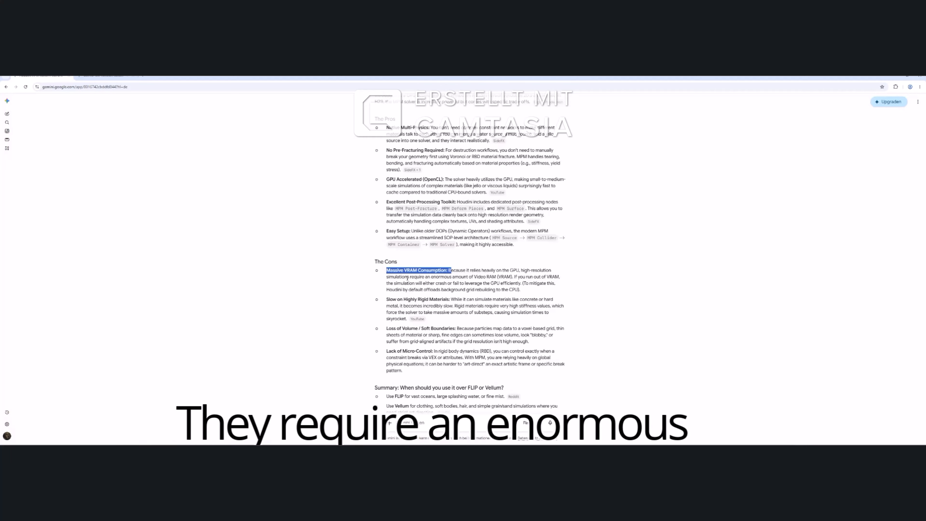
{"action": "left_click_drag", "start_coordinate": [409, 277], "coordinate": [518, 278]}
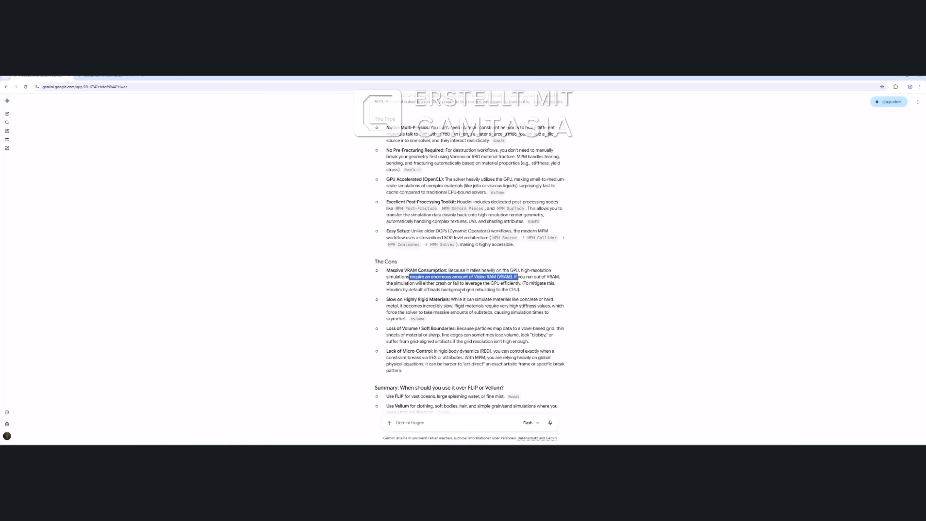
{"action": "left_click_drag", "start_coordinate": [523, 284], "coordinate": [540, 292]}
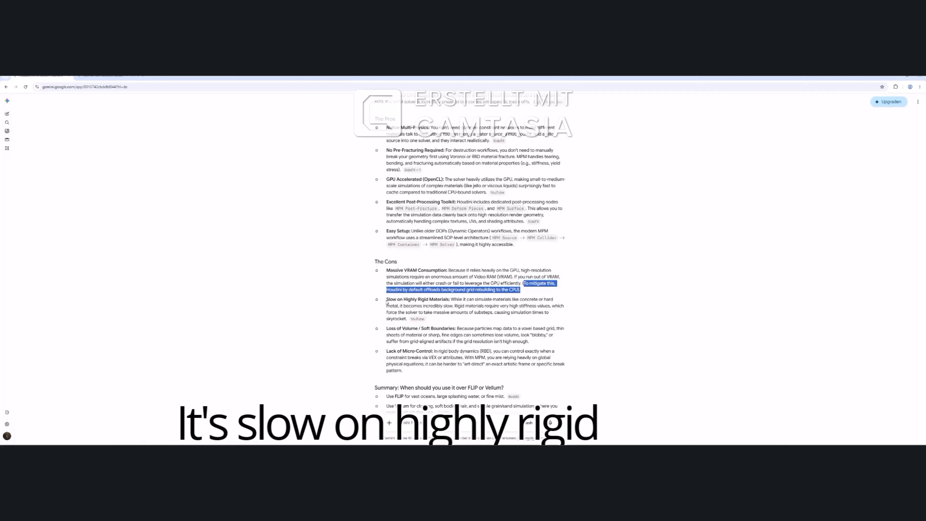
{"action": "left_click_drag", "start_coordinate": [386, 300], "coordinate": [453, 302]}
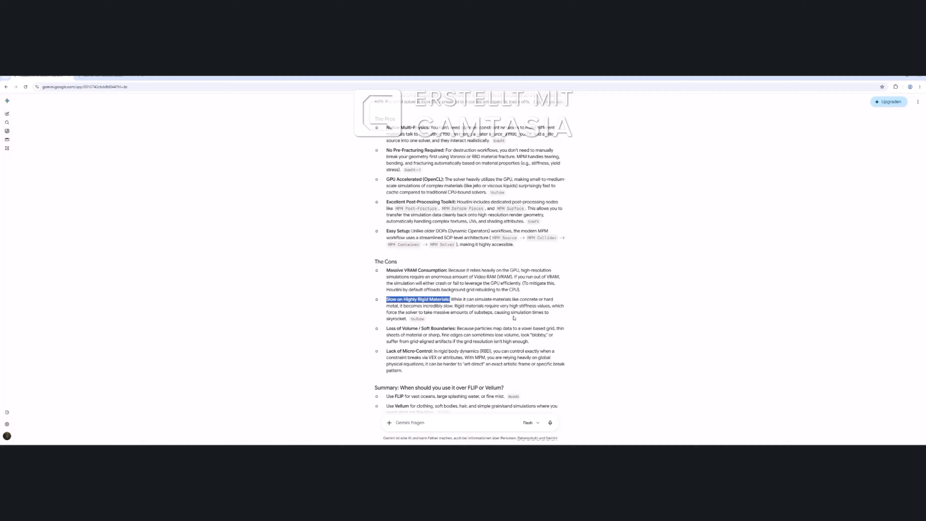
{"action": "left_click_drag", "start_coordinate": [473, 312], "coordinate": [538, 318]}
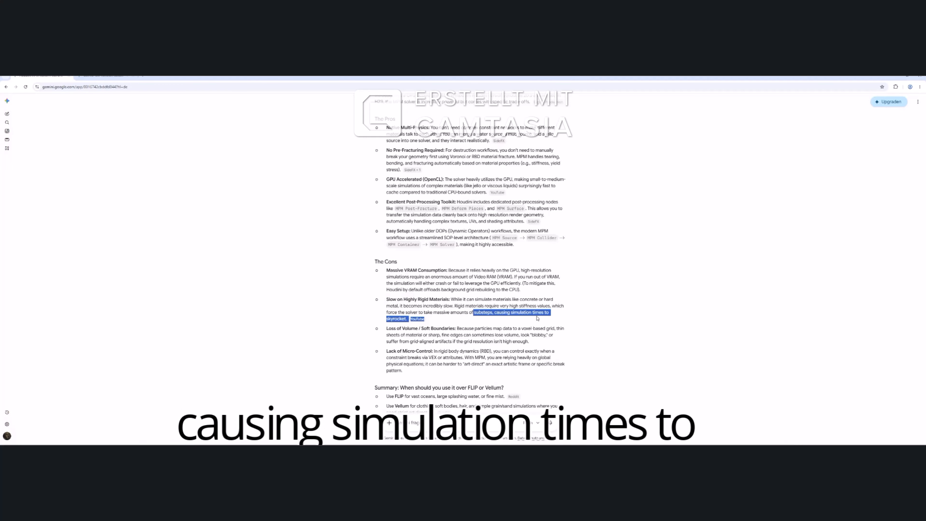
{"action": "scroll", "coordinate": [537, 318], "scroll_direction": "down", "scroll_amount": 2}
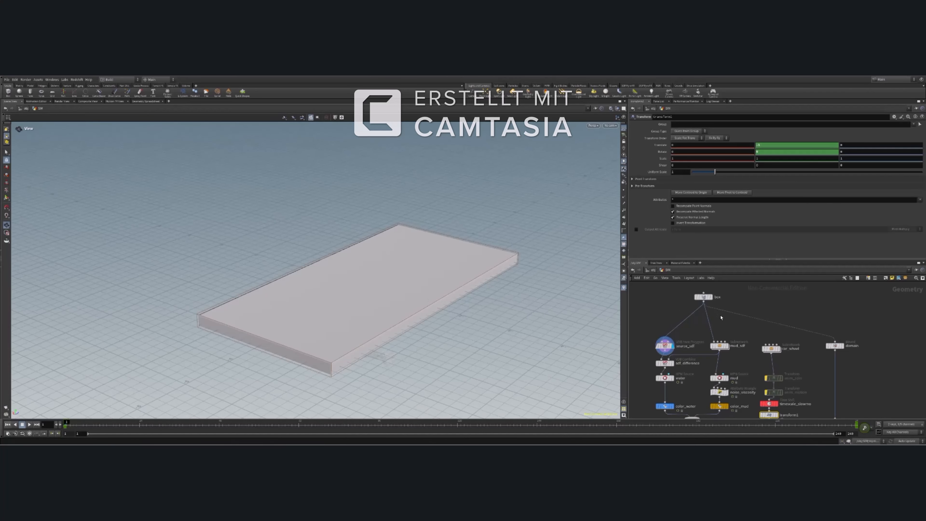
Enlarge the network editor by narrowing the 3D viewport and shortening the parameter area.
{"action": "mouse_move", "coordinate": [702, 297]}
{"action": "left_click_drag", "start_coordinate": [628, 305], "coordinate": [318, 292]}
{"action": "left_click_drag", "start_coordinate": [476, 260], "coordinate": [476, 206]}
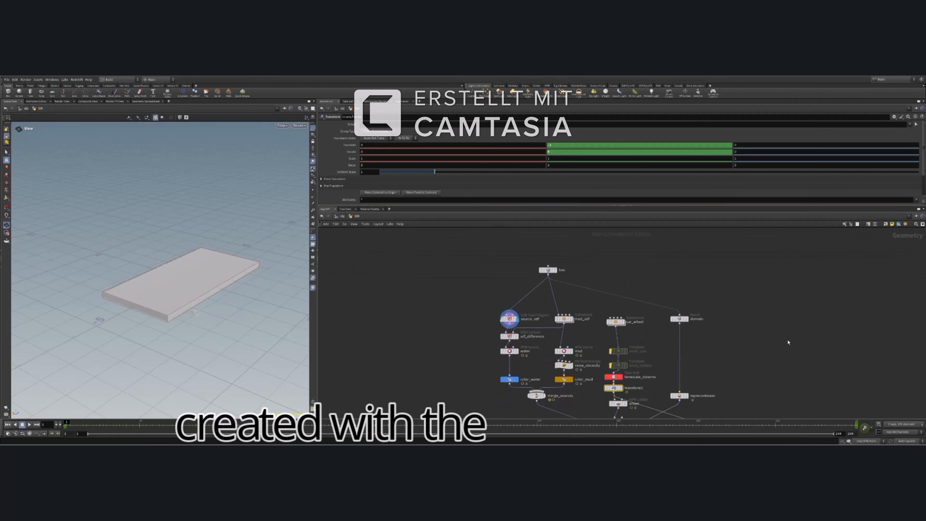
Add the MPM Configure Spinning Tire example setup in empty space beside the existing node network.
{"action": "middle_click_drag", "start_coordinate": [788, 345], "coordinate": [585, 327]}
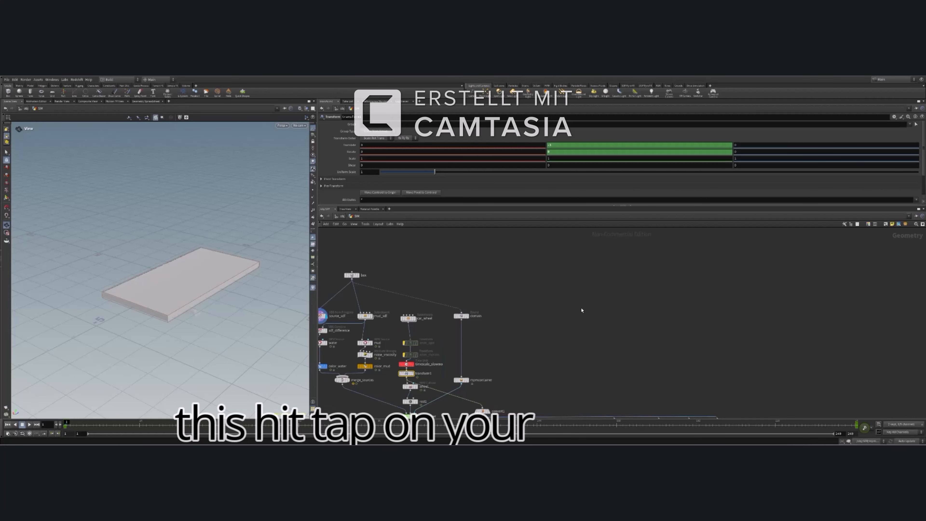
{"action": "key", "text": "Tab"}
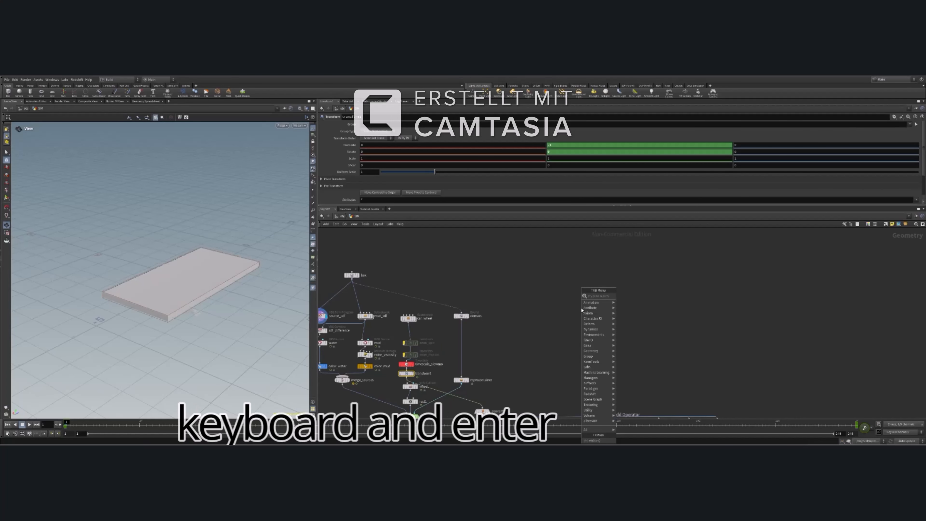
{"action": "type", "text": "configu"}
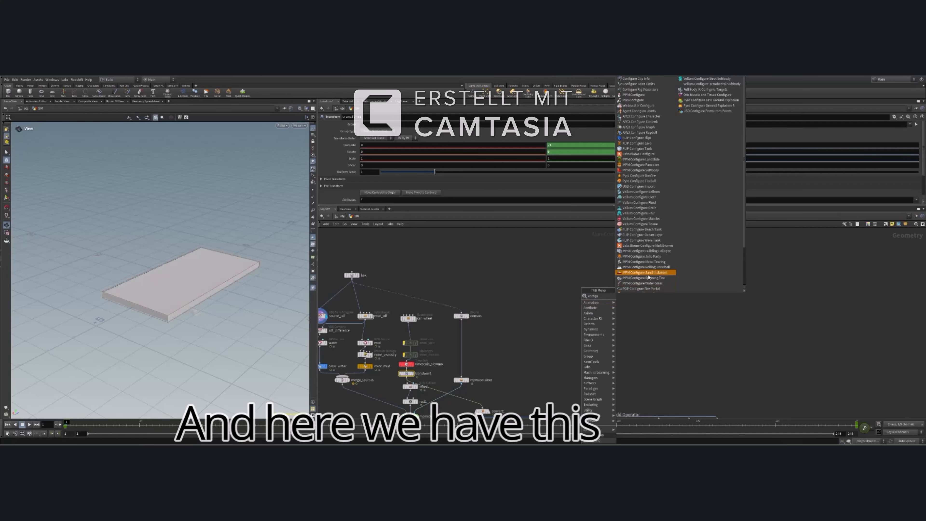
{"action": "scroll", "coordinate": [640, 248], "scroll_direction": "down", "scroll_amount": 3}
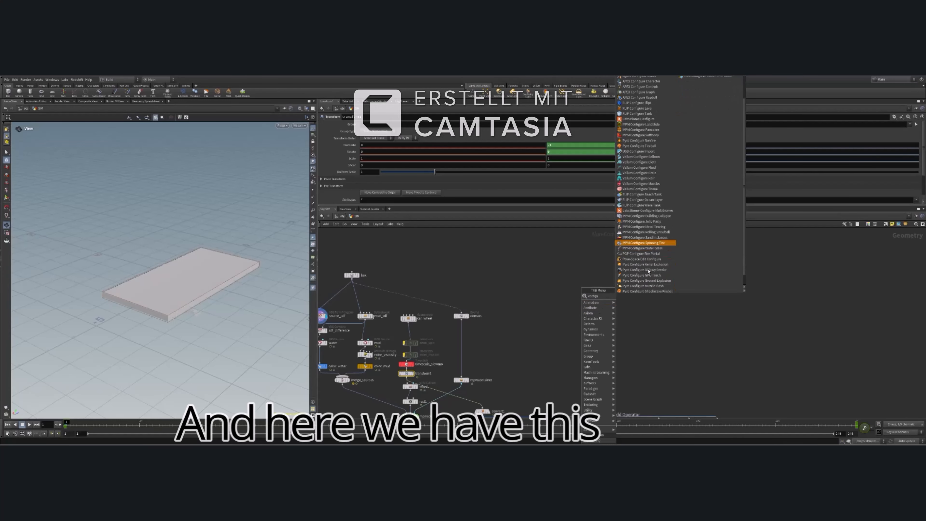
{"action": "left_click", "coordinate": [644, 243]}
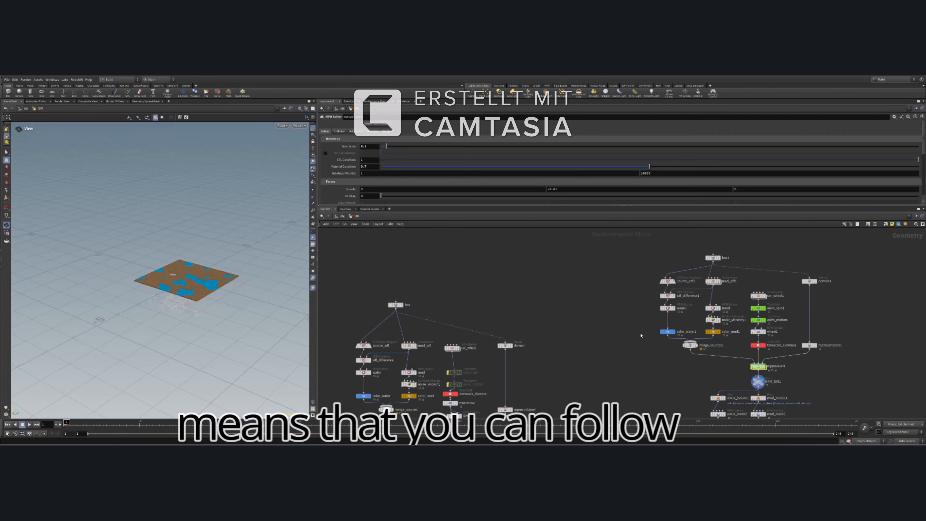
Separate the existing nodes from the newly added spinning tire setup, select that whole setup and delete it.
{"action": "scroll", "coordinate": [641, 335], "scroll_direction": "down", "scroll_amount": 3}
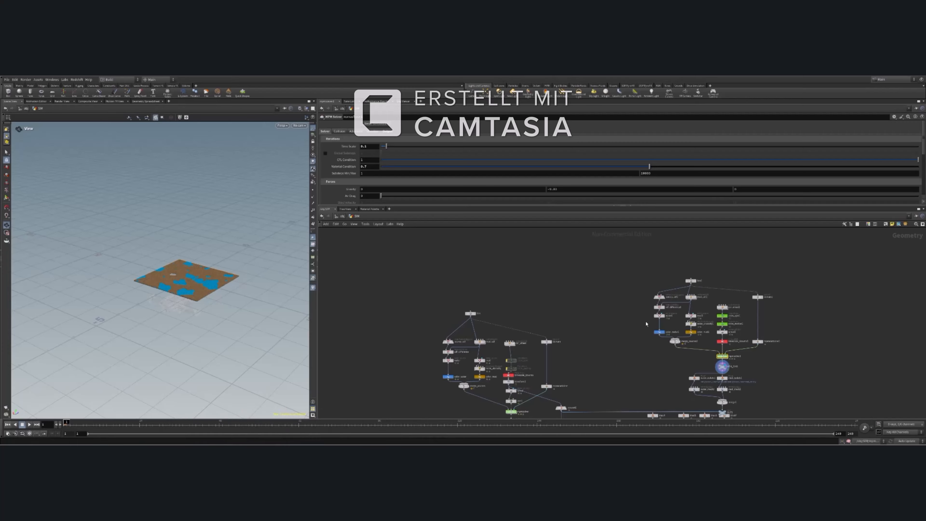
{"action": "left_click_drag", "start_coordinate": [722, 413], "coordinate": [788, 408]}
{"action": "left_click_drag", "start_coordinate": [628, 245], "coordinate": [858, 415]}
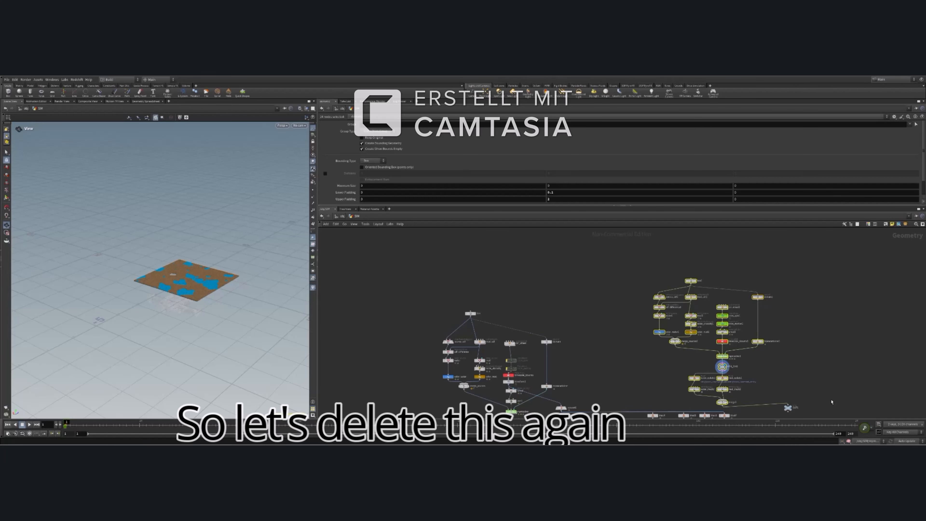
{"action": "key", "text": "Delete"}
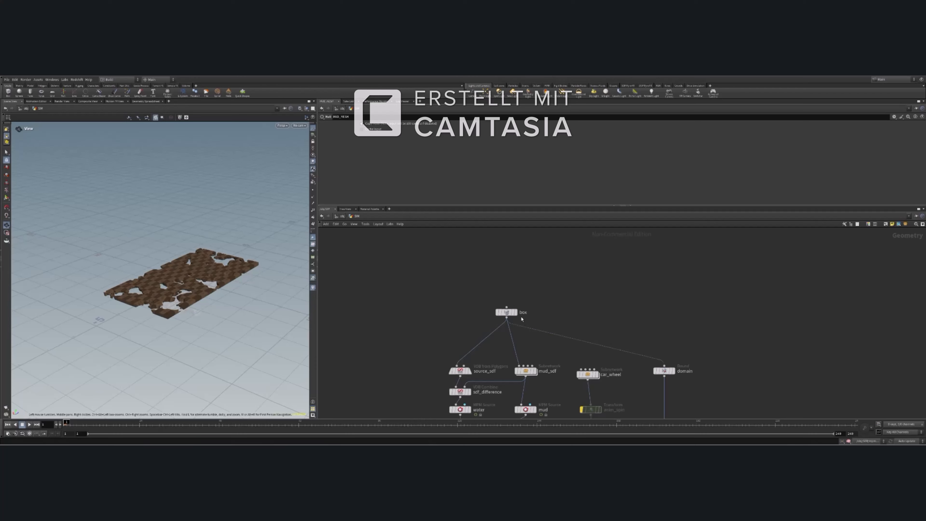
Display the box node's geometry and move the node higher above its branches in the network.
{"action": "left_click", "coordinate": [516, 312]}
{"action": "left_click", "coordinate": [506, 313]}
{"action": "left_click_drag", "start_coordinate": [271, 287], "coordinate": [256, 275]}
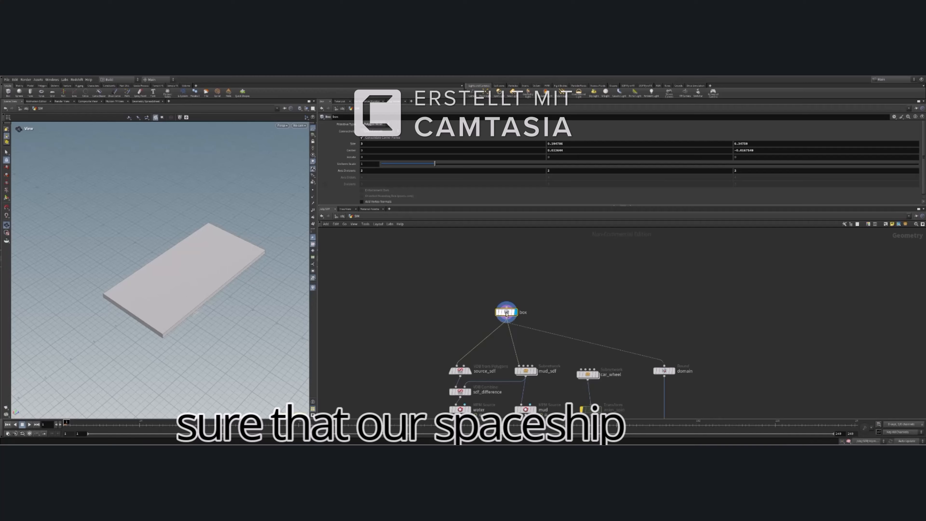
{"action": "left_click_drag", "start_coordinate": [506, 312], "coordinate": [507, 276]}
Inspect the displayed box from below and above to check how it covers the spaceship.
{"action": "left_click_drag", "start_coordinate": [225, 347], "coordinate": [199, 273]}
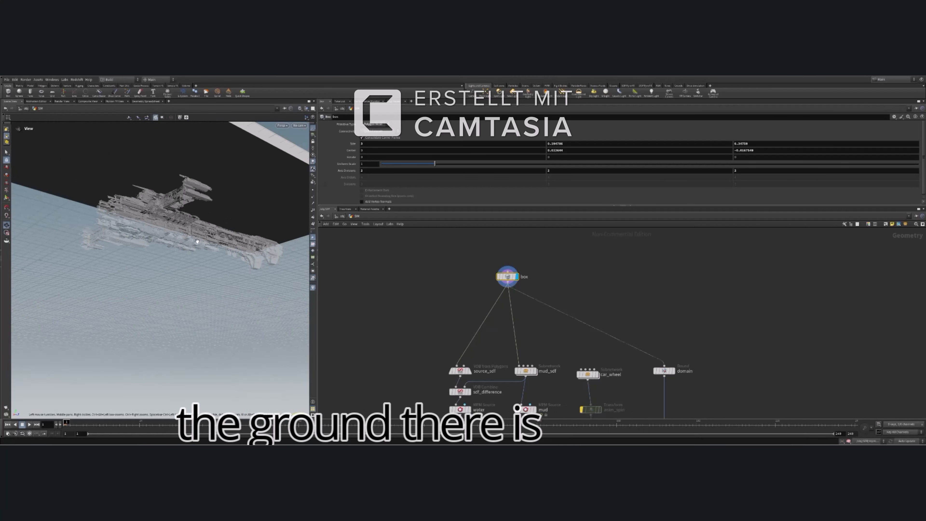
{"action": "left_click_drag", "start_coordinate": [197, 241], "coordinate": [177, 301]}
{"action": "right_click_drag", "start_coordinate": [177, 301], "coordinate": [162, 286]}
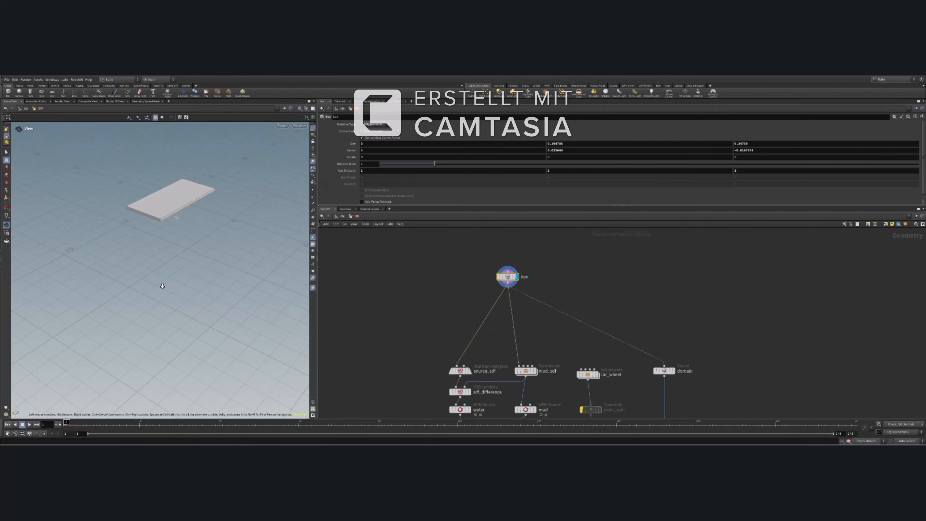
{"action": "left_click_drag", "start_coordinate": [162, 286], "coordinate": [174, 218]}
{"action": "right_click_drag", "start_coordinate": [172, 222], "coordinate": [173, 165]}
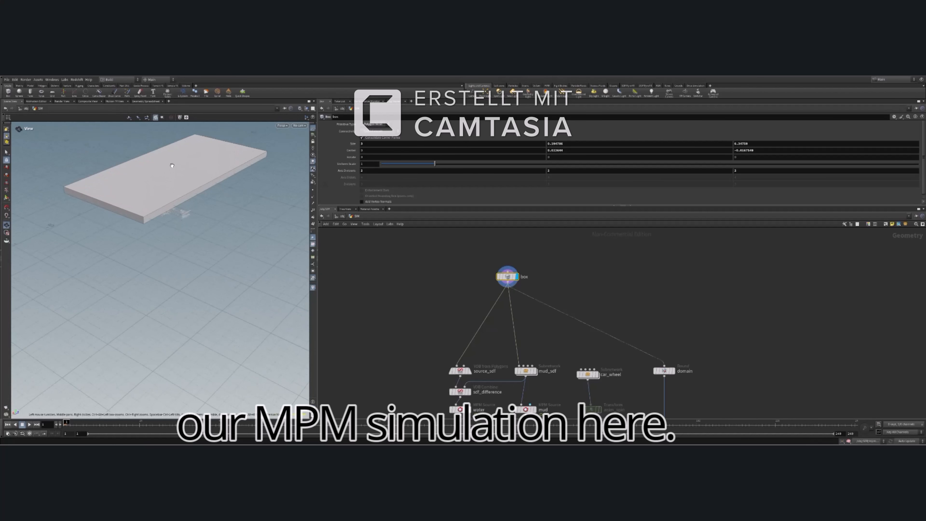
{"action": "middle_click_drag", "start_coordinate": [174, 165], "coordinate": [167, 244]}
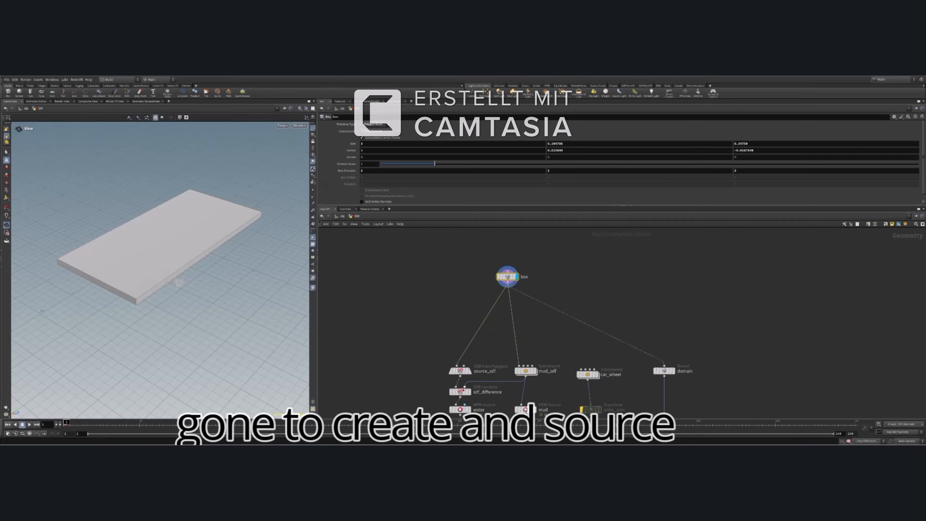
Display and select the source_sdf node and examine its volume representation of the box from several angles.
{"action": "mouse_move", "coordinate": [462, 374]}
{"action": "left_click", "coordinate": [472, 359]}
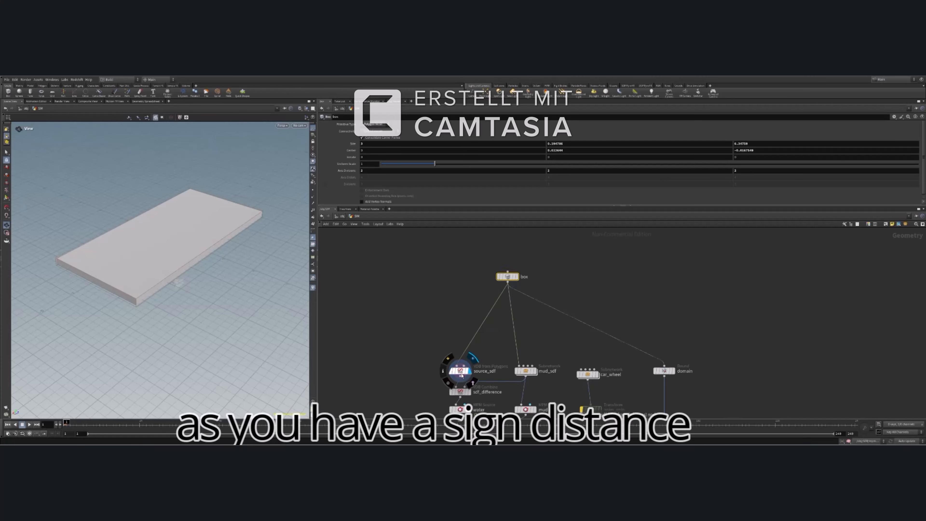
{"action": "left_click", "coordinate": [462, 374]}
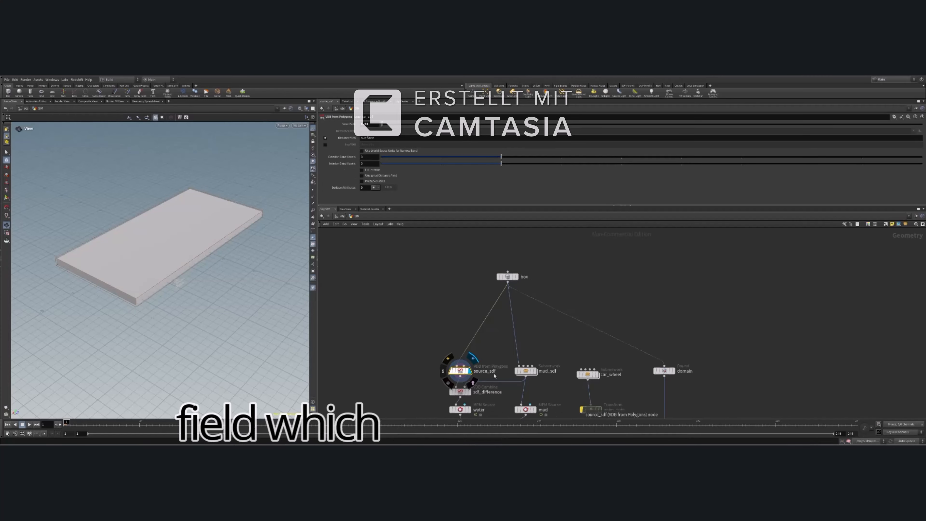
{"action": "left_click_drag", "start_coordinate": [166, 314], "coordinate": [229, 269]}
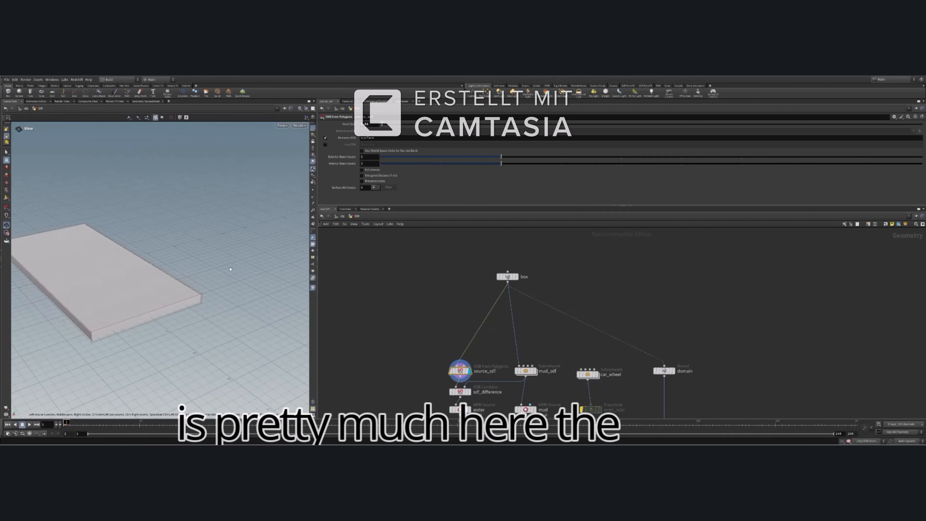
{"action": "left_click_drag", "start_coordinate": [163, 265], "coordinate": [215, 252]}
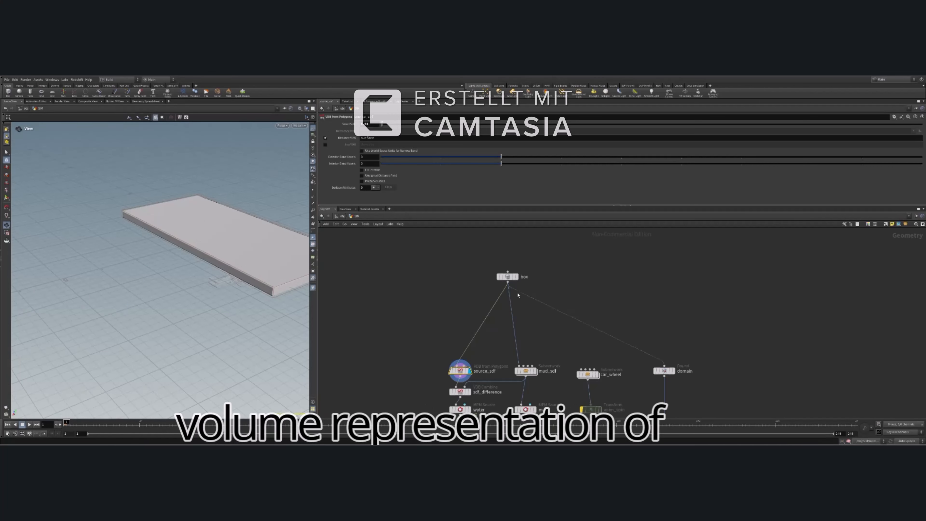
Display the box node for comparison and open the mud_sdf subnetwork to view its contents.
{"action": "left_click", "coordinate": [507, 277]}
{"action": "left_click_drag", "start_coordinate": [157, 277], "coordinate": [185, 287]}
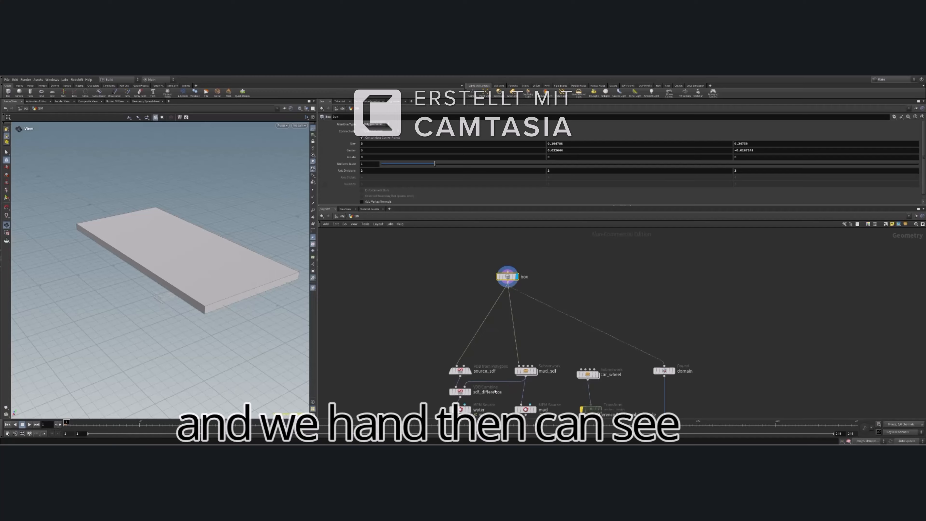
{"action": "mouse_move", "coordinate": [526, 372]}
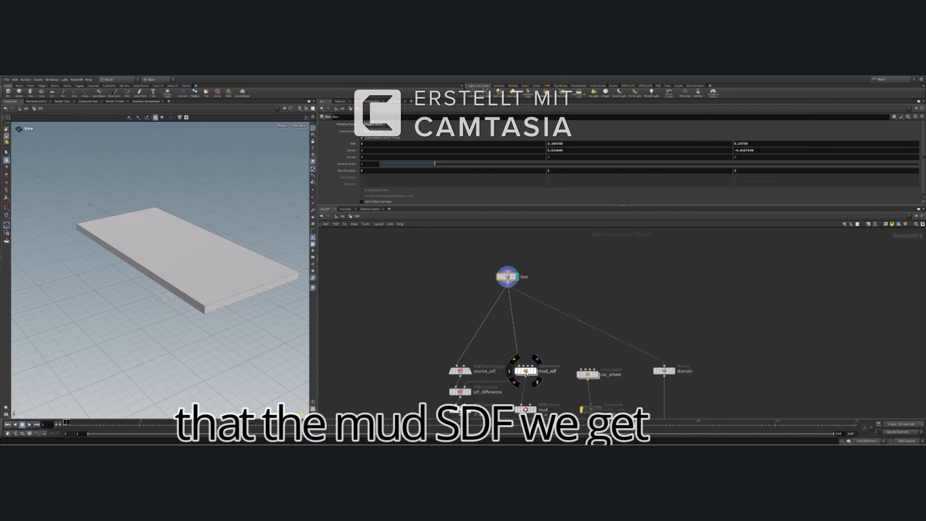
{"action": "double_click", "coordinate": [527, 372]}
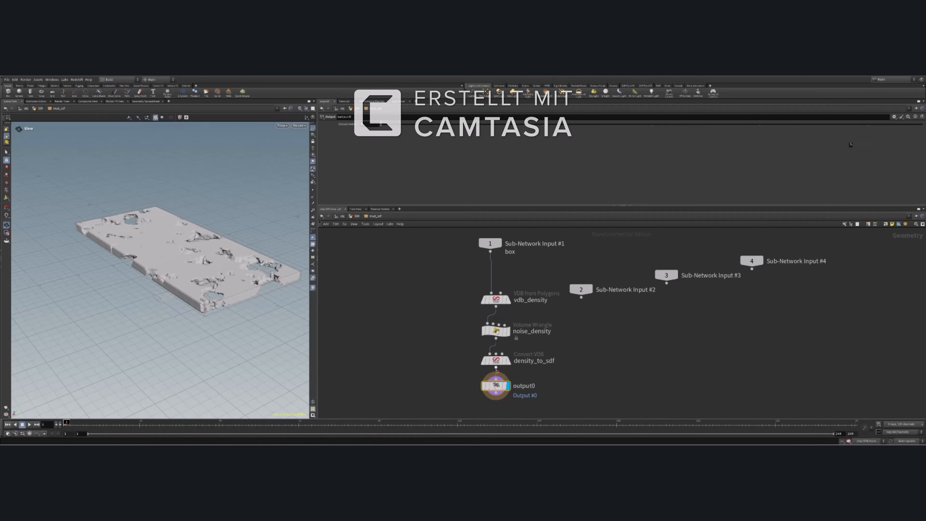
Examine the fractured mud slab's holes and broken edges from several angles and up close.
{"action": "left_click_drag", "start_coordinate": [224, 304], "coordinate": [228, 270]}
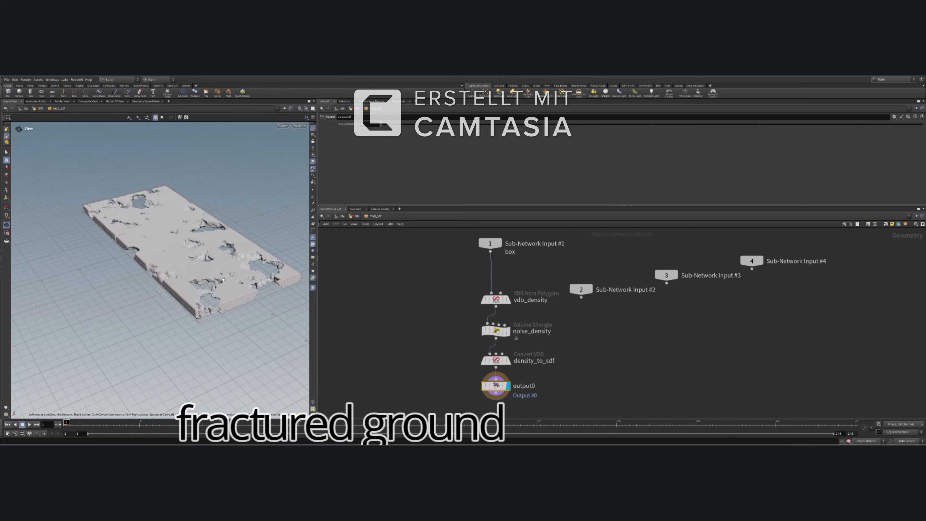
{"action": "middle_click_drag", "start_coordinate": [228, 270], "coordinate": [186, 277]}
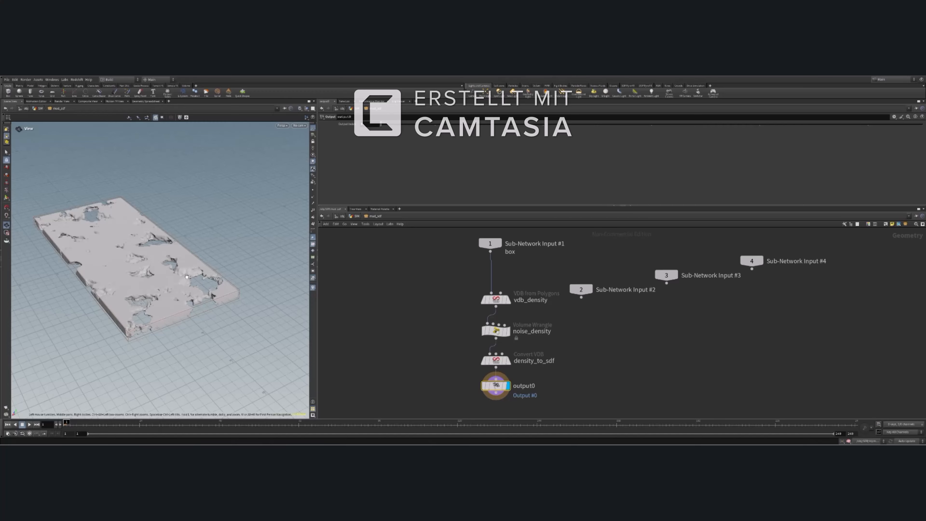
{"action": "left_click_drag", "start_coordinate": [186, 277], "coordinate": [147, 224]}
{"action": "scroll", "coordinate": [201, 250], "scroll_direction": "up", "scroll_amount": 5}
{"action": "scroll", "coordinate": [202, 249], "scroll_direction": "down", "scroll_amount": 3}
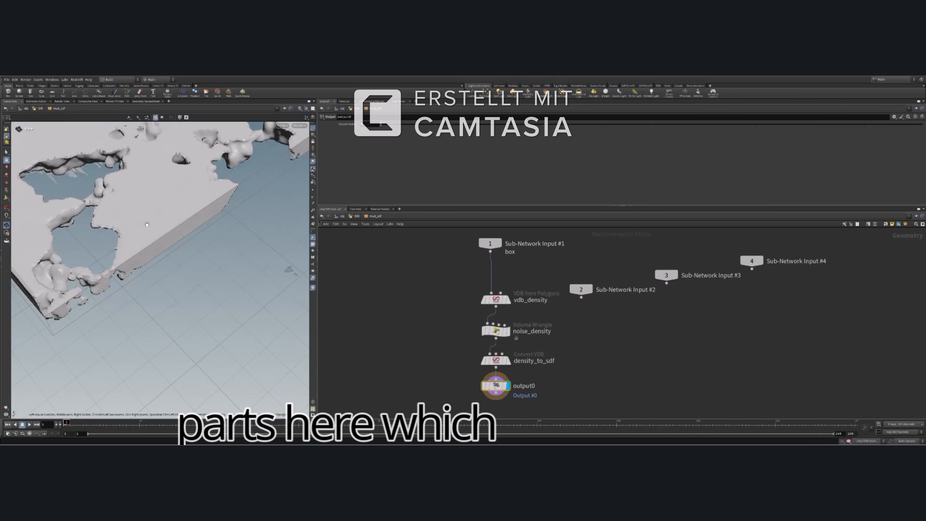
{"action": "middle_click_drag", "start_coordinate": [147, 224], "coordinate": [247, 327]}
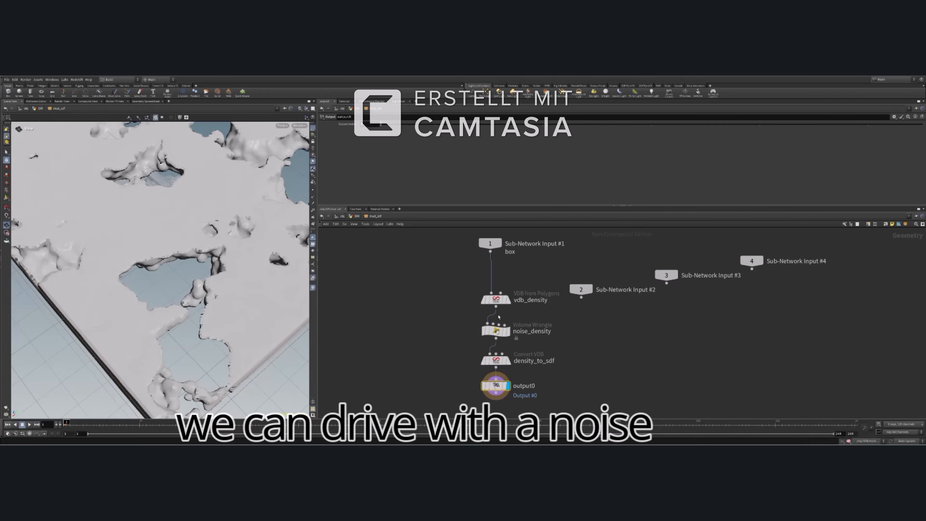
In the noise_density wrangle code, set the position multiplier inside the noise function to 4 and check the slab's pattern.
{"action": "left_click", "coordinate": [499, 331]}
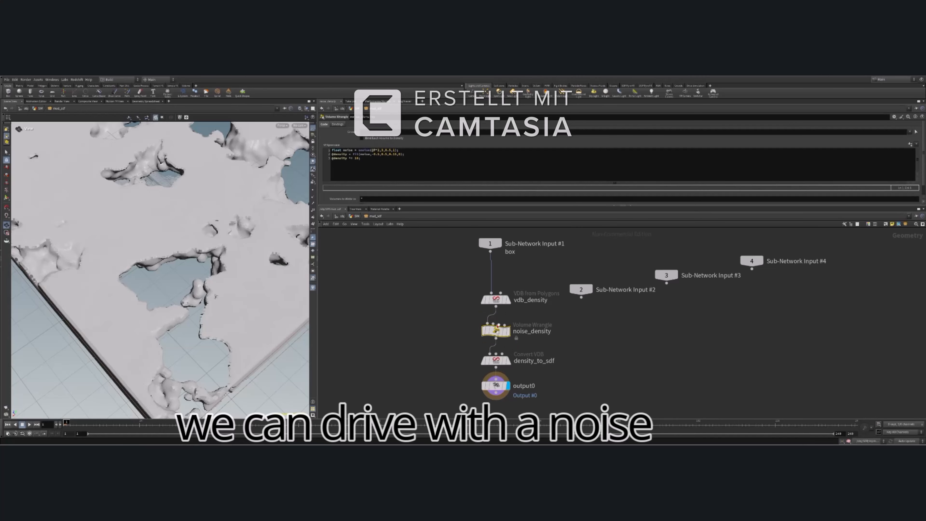
{"action": "scroll", "coordinate": [206, 182], "scroll_direction": "down", "scroll_amount": 6}
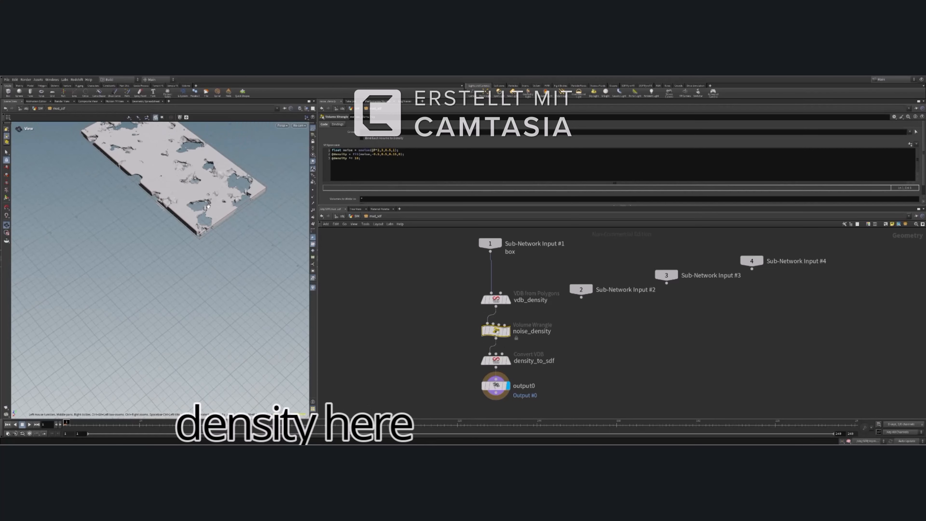
{"action": "middle_click_drag", "start_coordinate": [219, 183], "coordinate": [223, 267]}
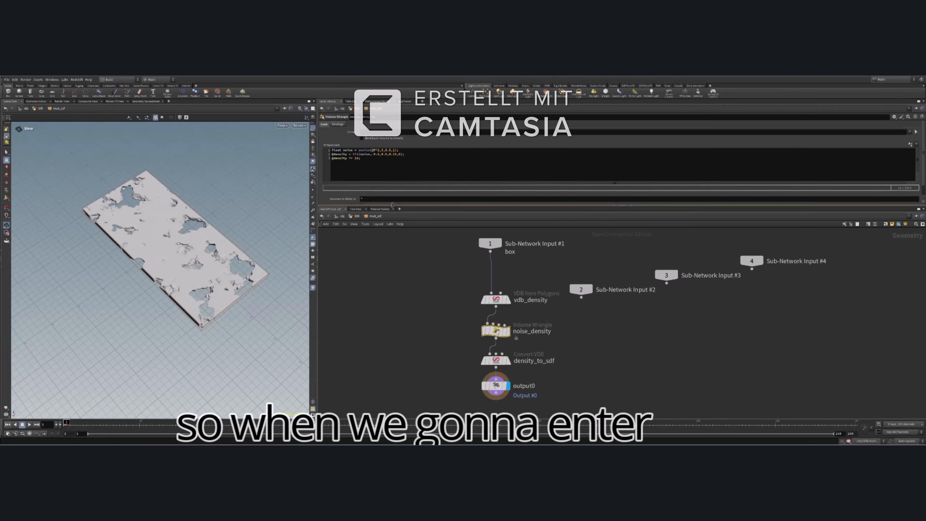
{"action": "left_click_drag", "start_coordinate": [393, 205], "coordinate": [382, 333]}
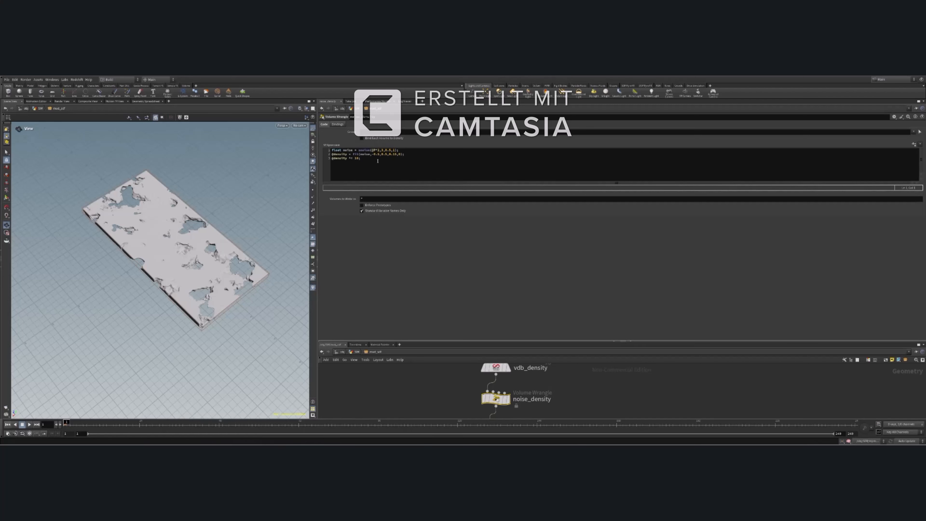
{"action": "left_click", "coordinate": [378, 150]}
{"action": "key", "text": "BackSpace"}
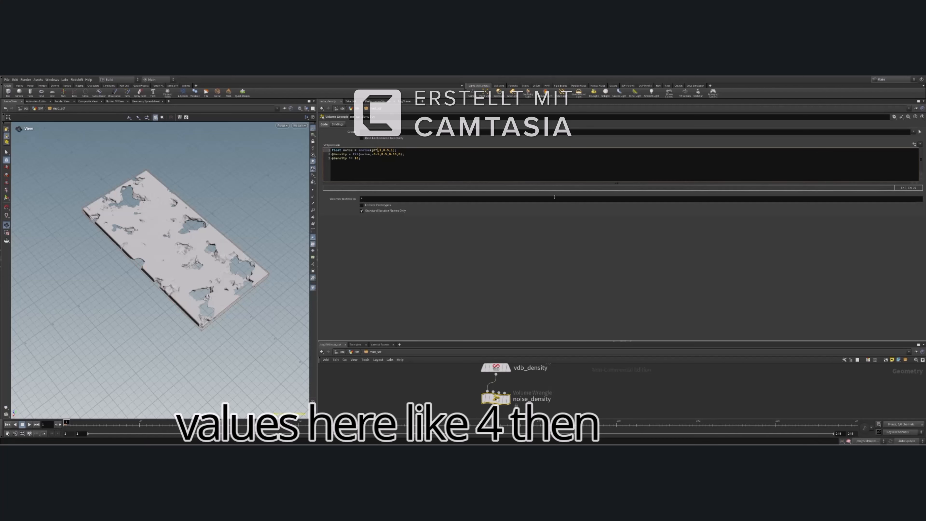
{"action": "left_click", "coordinate": [358, 177]}
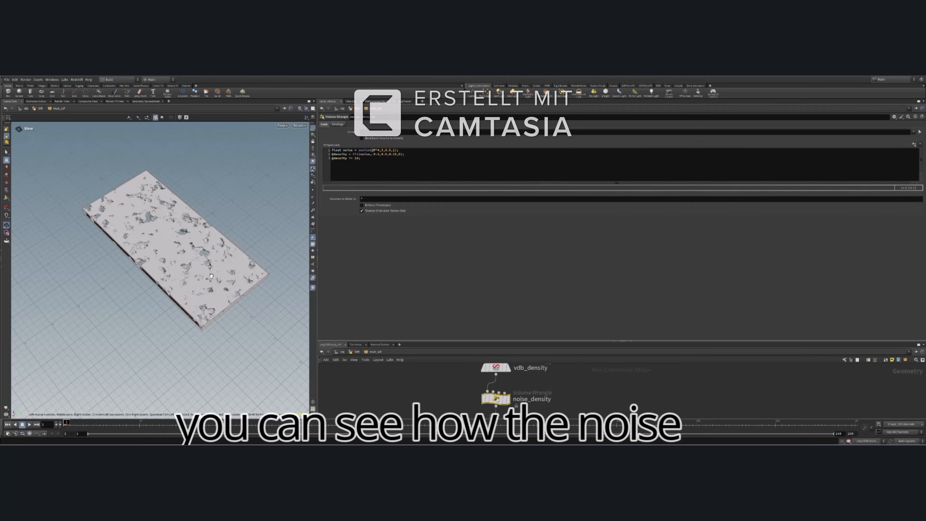
{"action": "right_click_drag", "start_coordinate": [196, 205], "coordinate": [193, 252]}
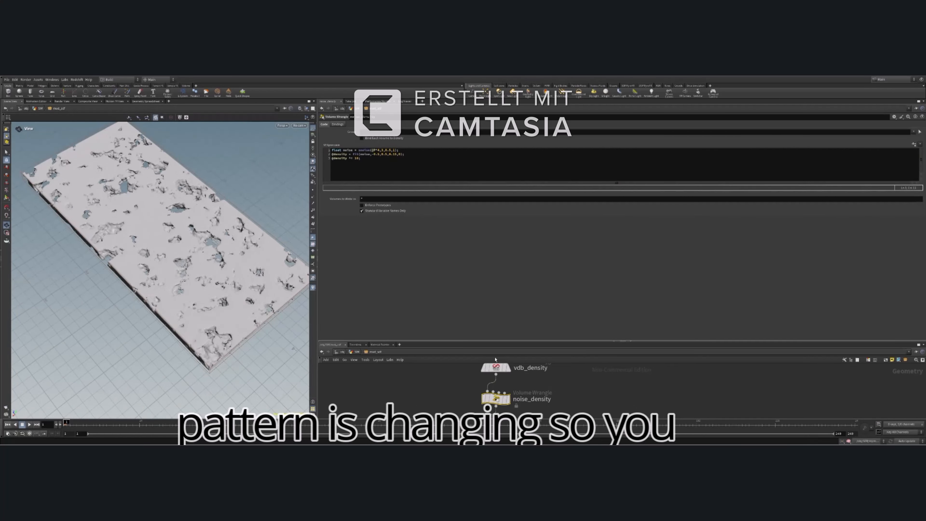
{"action": "left_click_drag", "start_coordinate": [485, 343], "coordinate": [511, 227]}
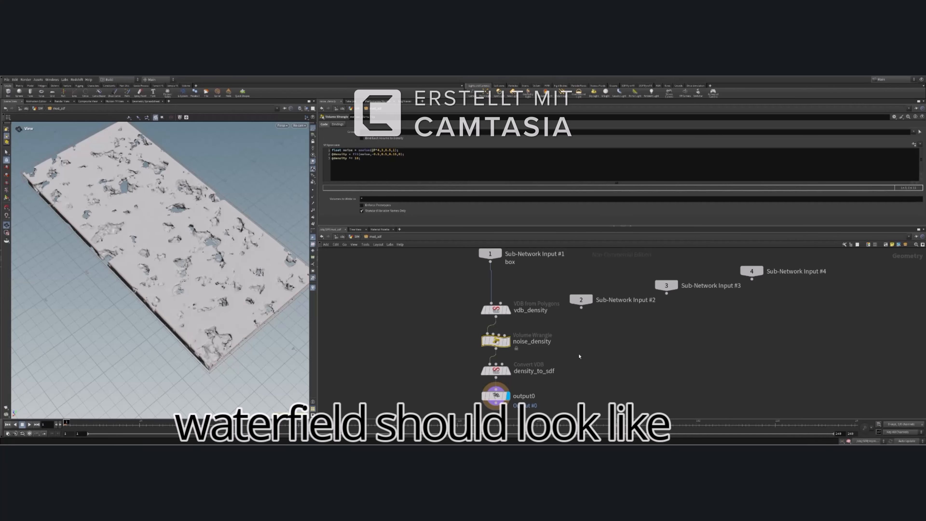
Display the noise_density volume for comparison, and display and select the density_to_sdf conversion node.
{"action": "mouse_move", "coordinate": [497, 372]}
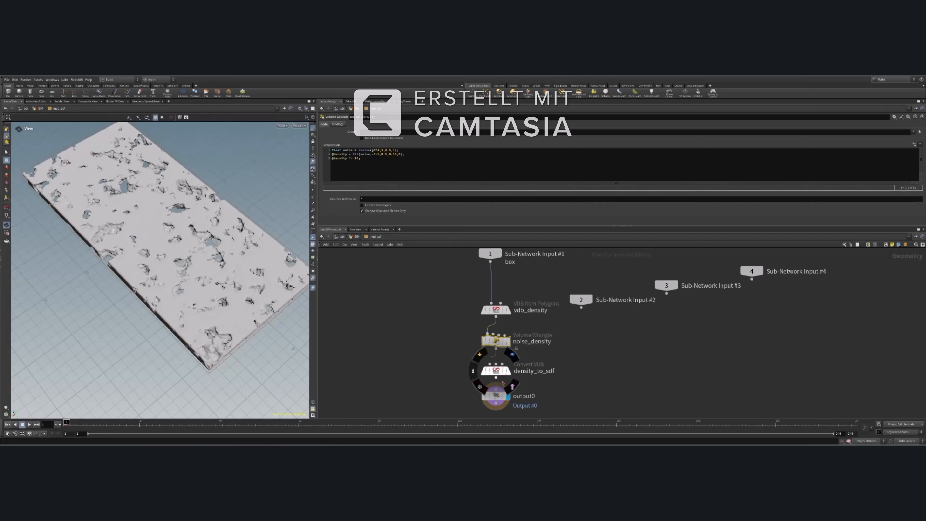
{"action": "left_click", "coordinate": [508, 341]}
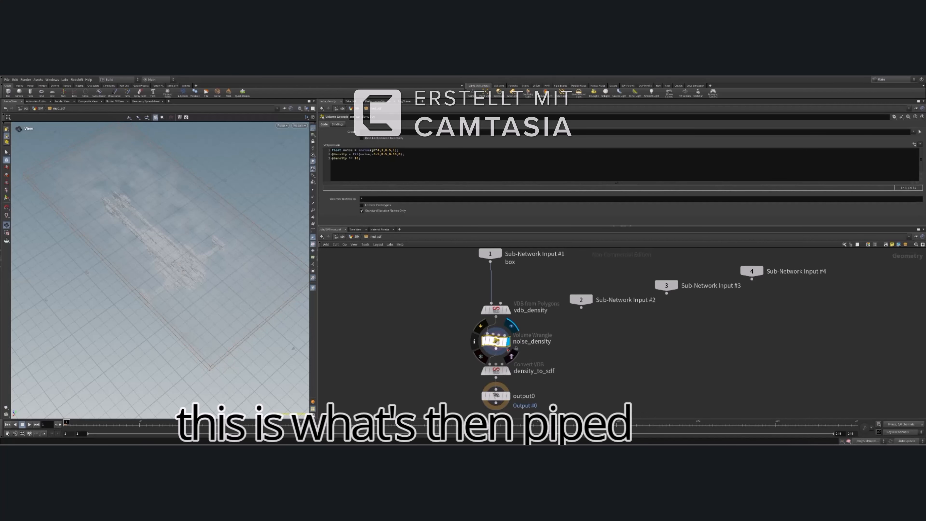
{"action": "left_click", "coordinate": [508, 371]}
{"action": "left_click", "coordinate": [498, 374]}
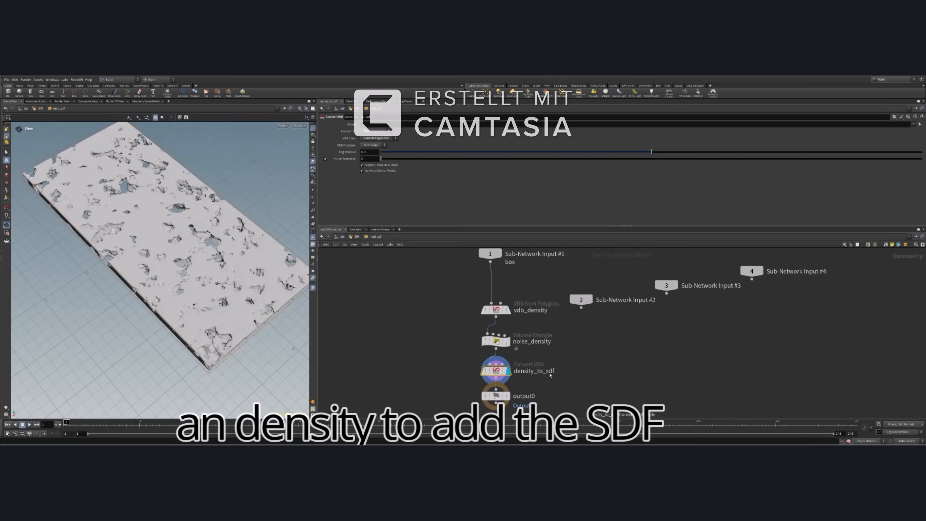
Return to the parent network and compare the mud_sdf output with the sdf_difference node, leaving sdf_difference selected.
{"action": "left_click", "coordinate": [356, 236]}
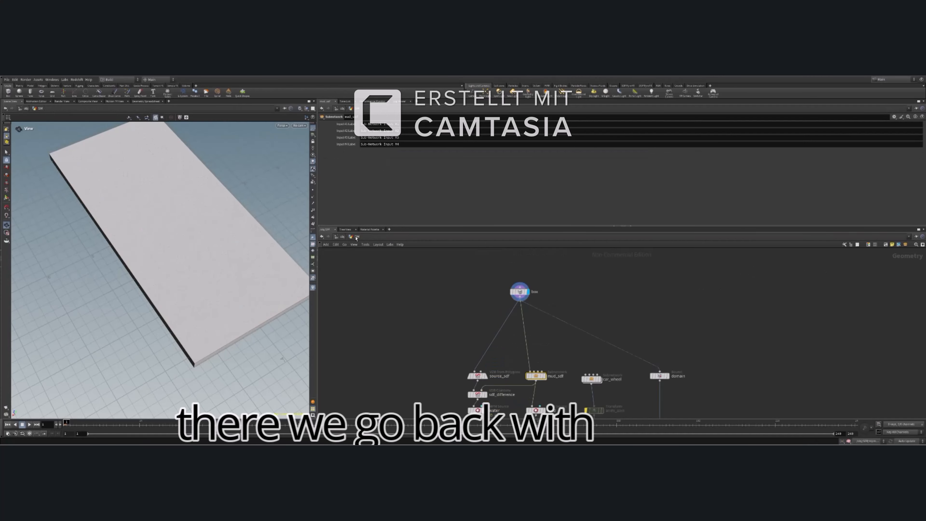
{"action": "left_click", "coordinate": [544, 376]}
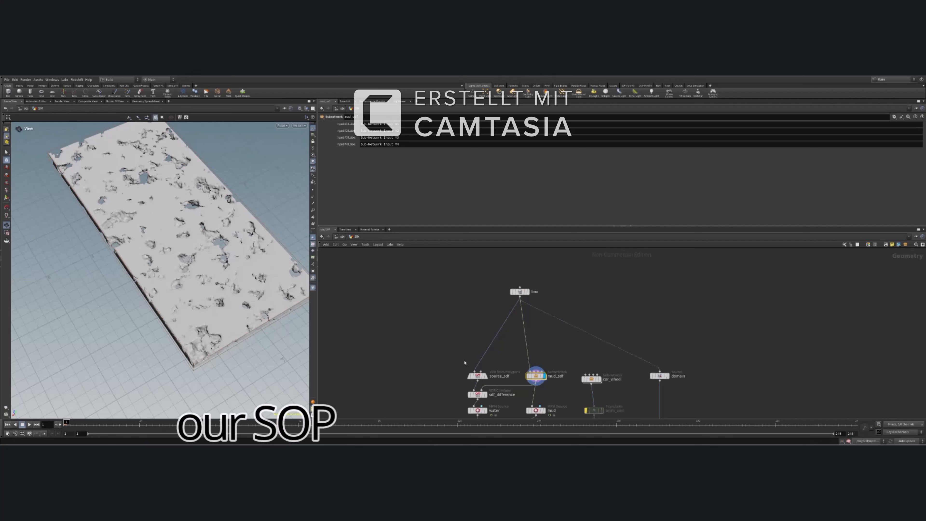
{"action": "middle_click_drag", "start_coordinate": [454, 358], "coordinate": [443, 300]}
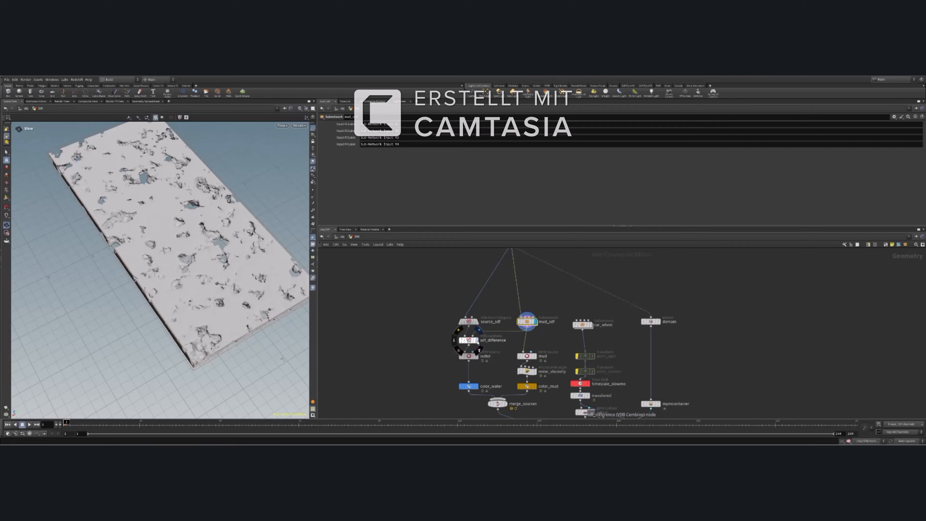
{"action": "left_click", "coordinate": [478, 343]}
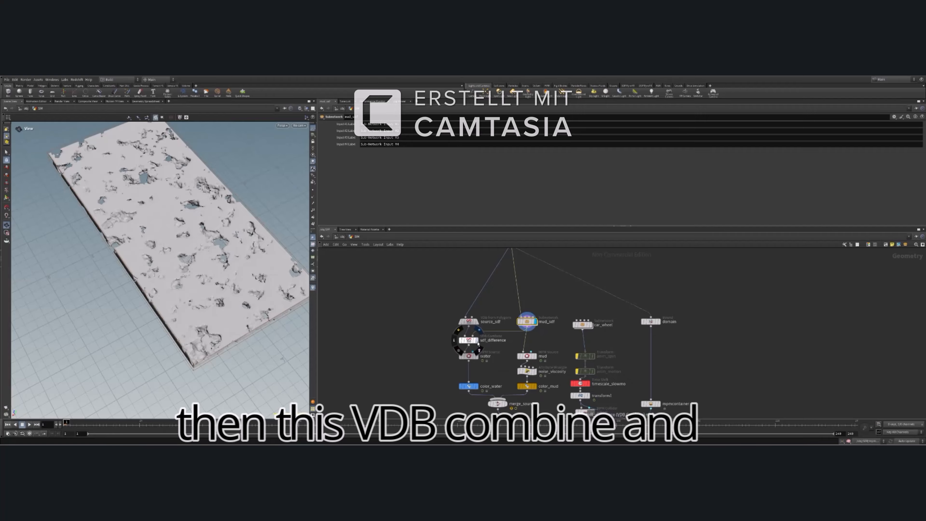
{"action": "left_click", "coordinate": [469, 340]}
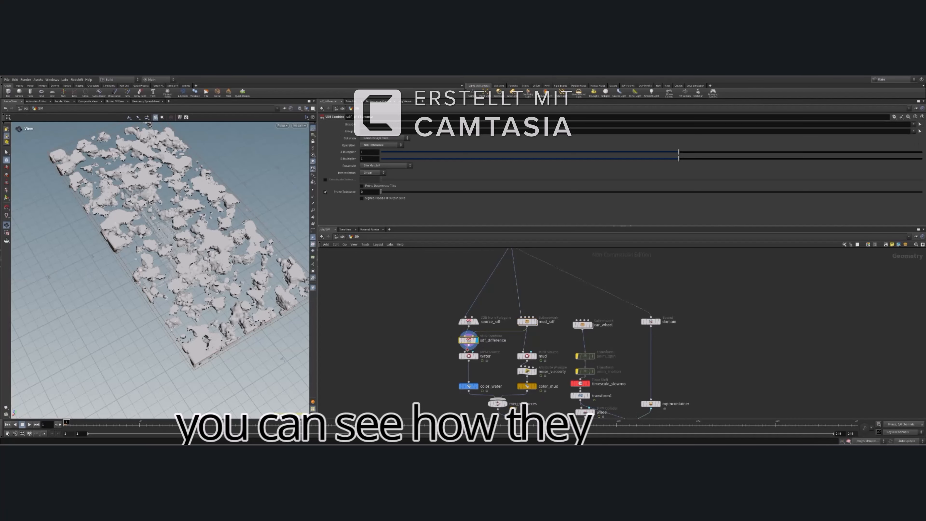
Display and select the water MPM source, followed by the mpmcontainer node, to inspect their geometry and parameters.
{"action": "left_click", "coordinate": [475, 356]}
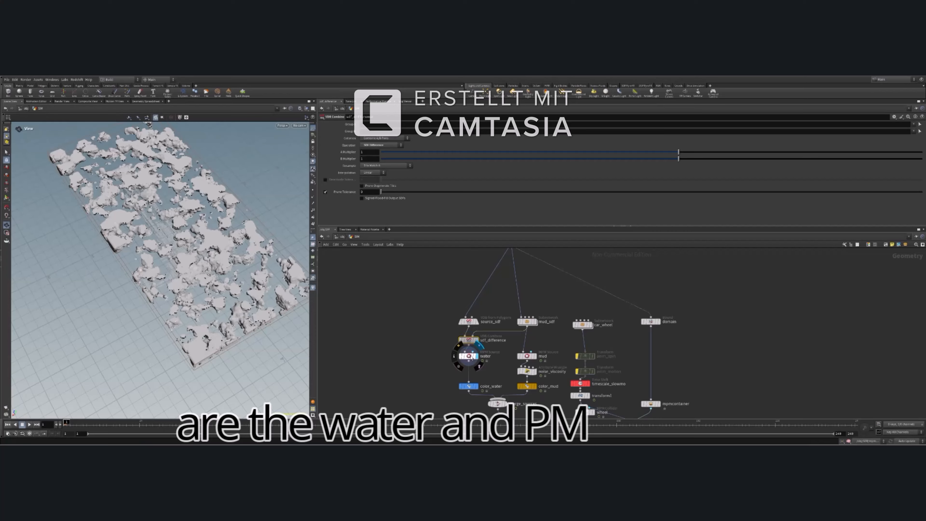
{"action": "left_click", "coordinate": [471, 357]}
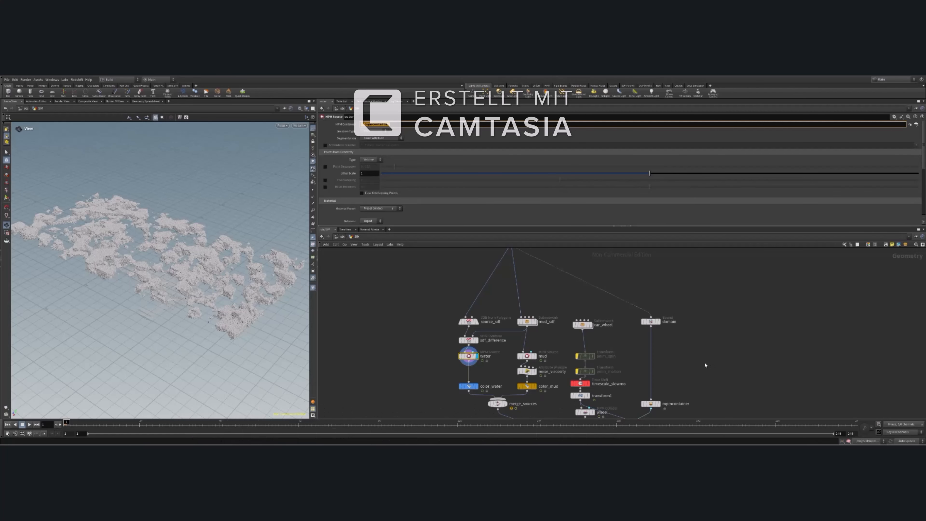
{"action": "middle_click_drag", "start_coordinate": [687, 361], "coordinate": [601, 330]}
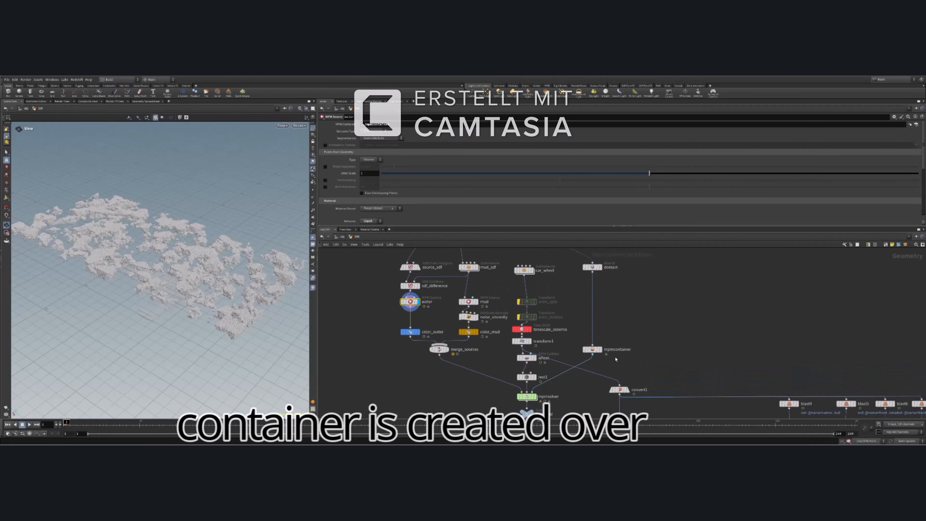
{"action": "left_click", "coordinate": [603, 341]}
{"action": "left_click", "coordinate": [593, 350]}
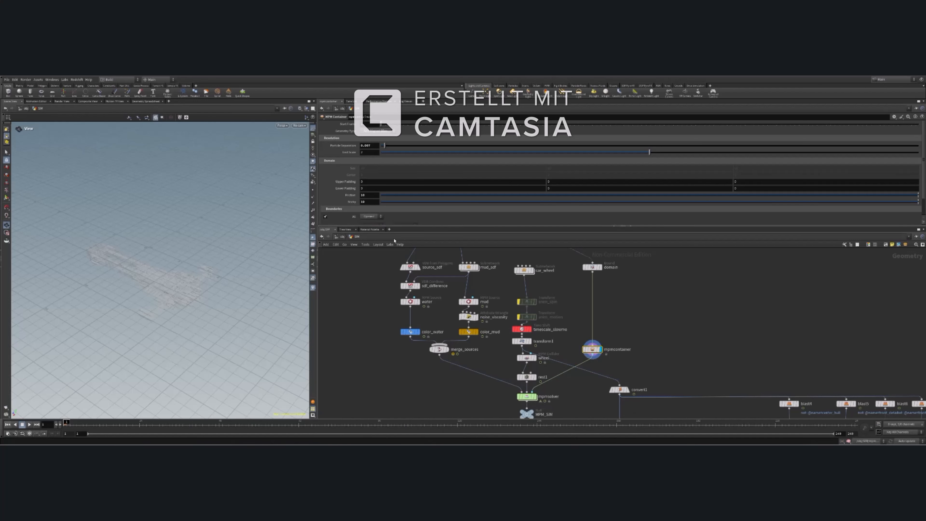
Redisplay and select the water source node and examine its packed particles up close and from different angles.
{"action": "left_click", "coordinate": [418, 302]}
{"action": "left_click", "coordinate": [410, 302]}
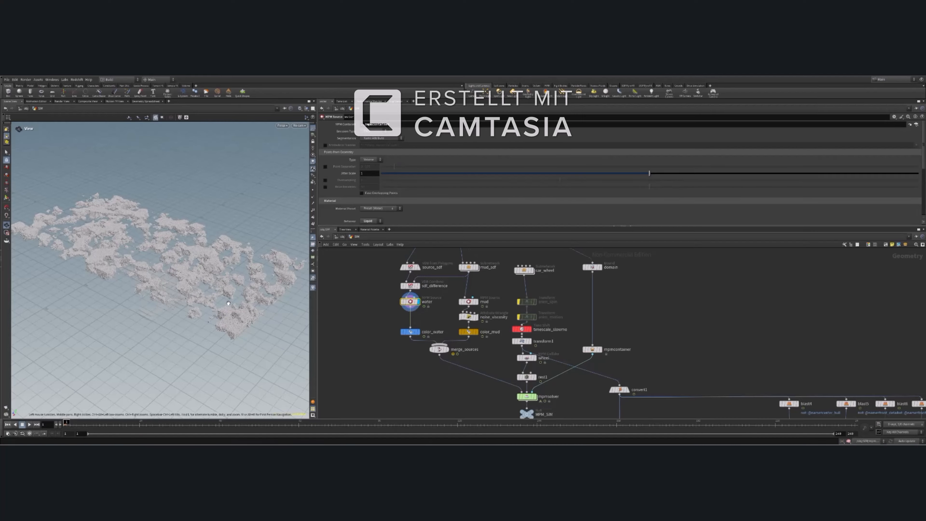
{"action": "scroll", "coordinate": [231, 301], "scroll_direction": "up", "scroll_amount": 8}
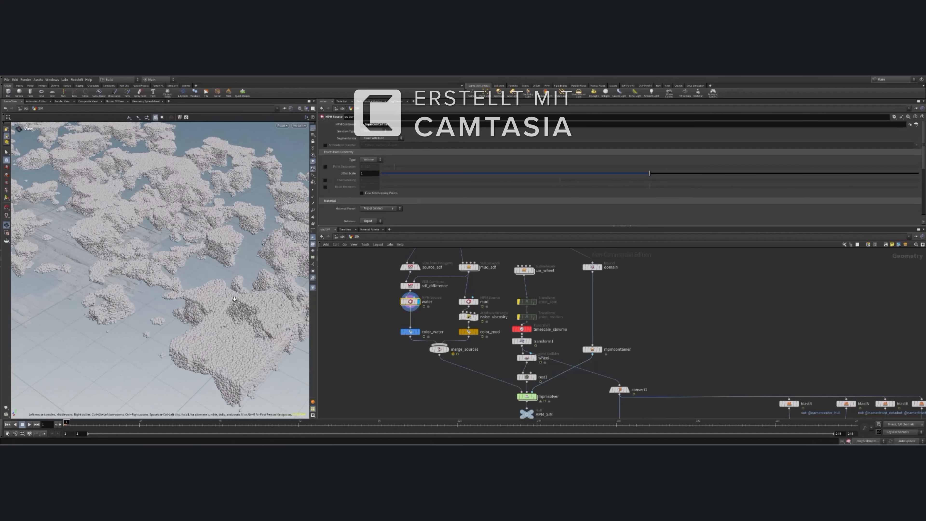
{"action": "right_click", "coordinate": [235, 298]}
{"action": "left_click_drag", "start_coordinate": [221, 248], "coordinate": [203, 264]}
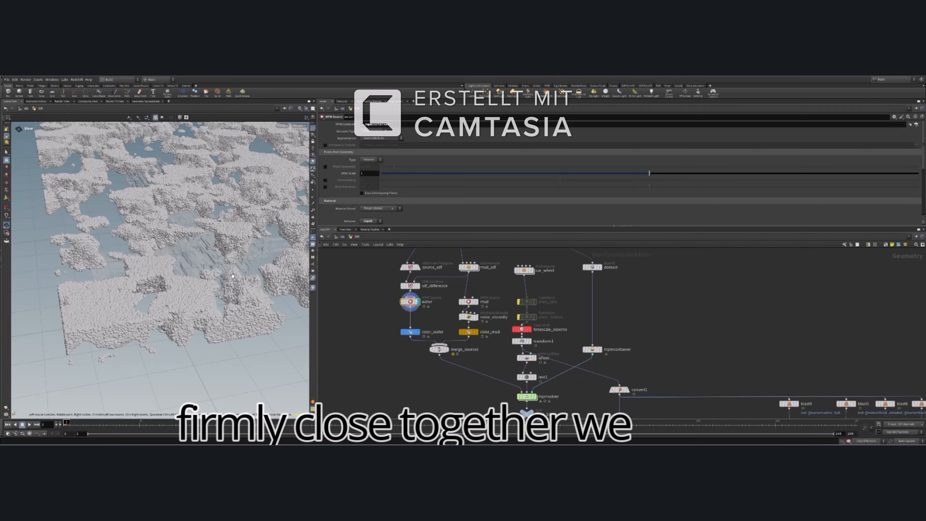
{"action": "scroll", "coordinate": [214, 273], "scroll_direction": "down", "scroll_amount": 5}
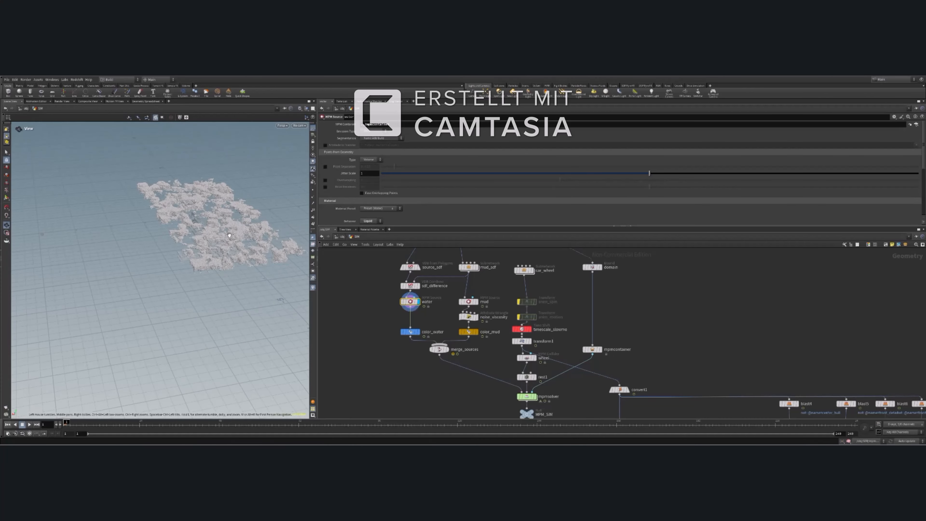
{"action": "scroll", "coordinate": [230, 236], "scroll_direction": "up", "scroll_amount": 6}
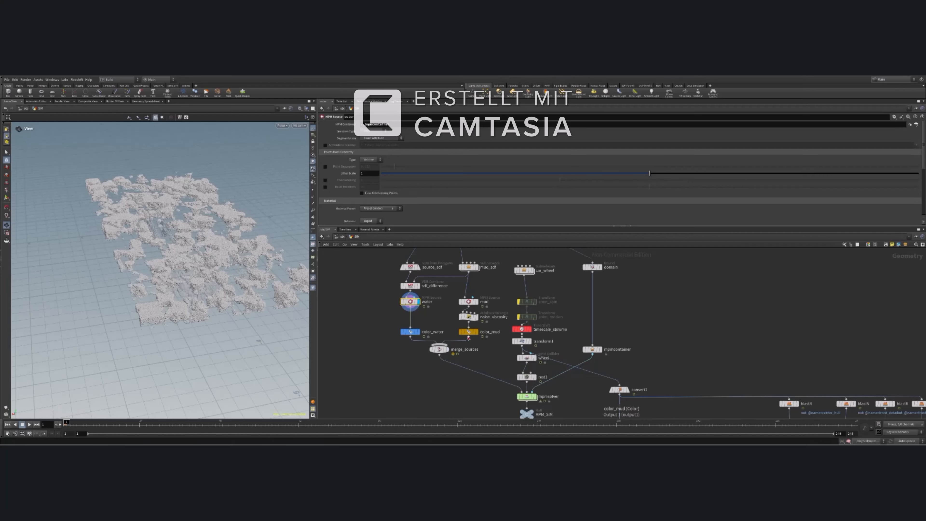
Display the mud source's particles from above, and display and select the noise_viscosity wrangle to view its code.
{"action": "left_click", "coordinate": [469, 302]}
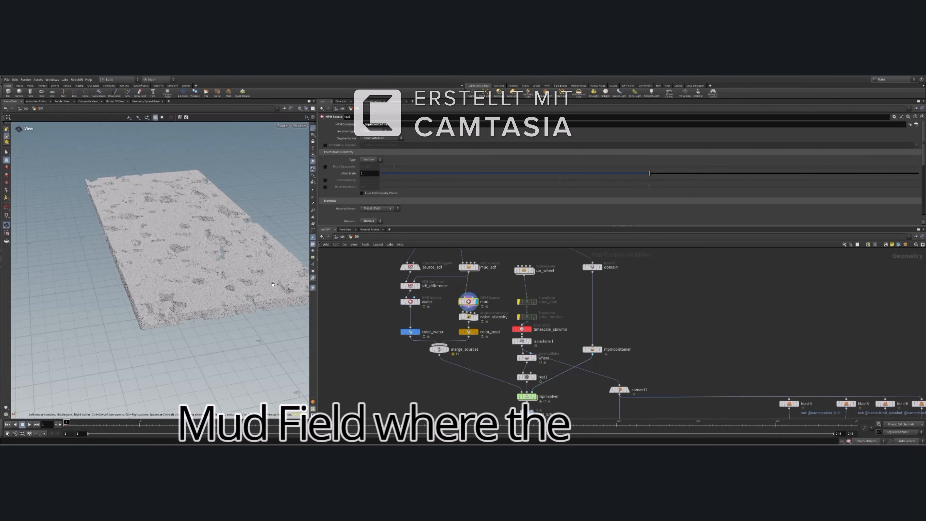
{"action": "left_click_drag", "start_coordinate": [201, 251], "coordinate": [225, 292]}
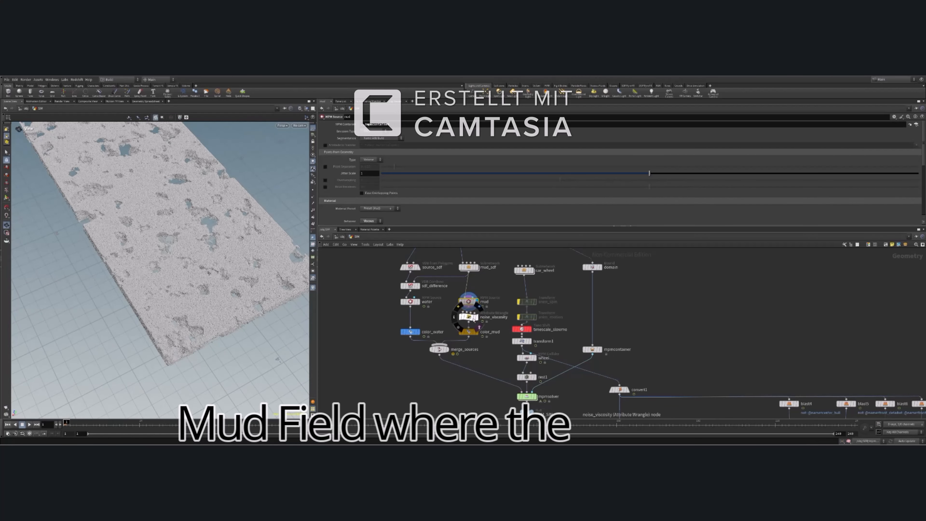
{"action": "left_click", "coordinate": [477, 319]}
{"action": "left_click", "coordinate": [470, 316]}
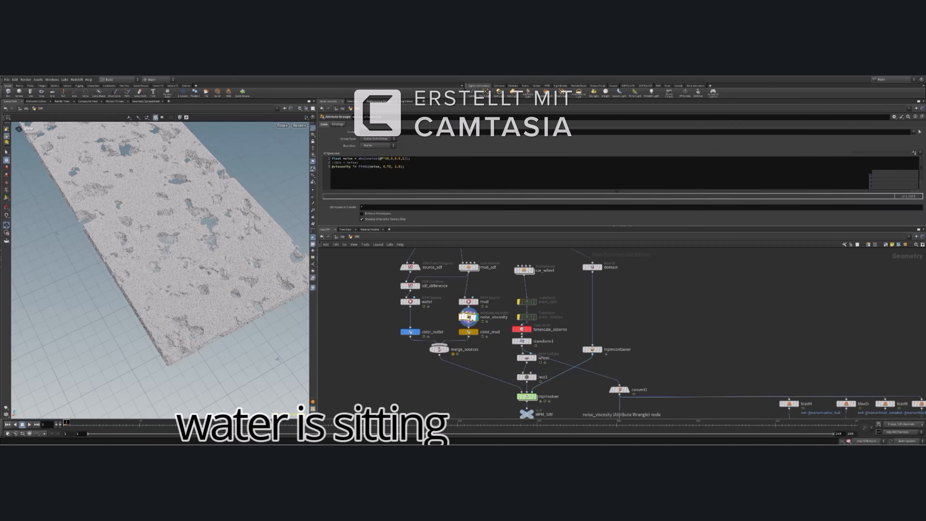
Select color_mud and alternate the display between the color_mud and color_water nodes to compare the mud and water patterns.
{"action": "left_click", "coordinate": [475, 332]}
{"action": "left_click", "coordinate": [468, 332]}
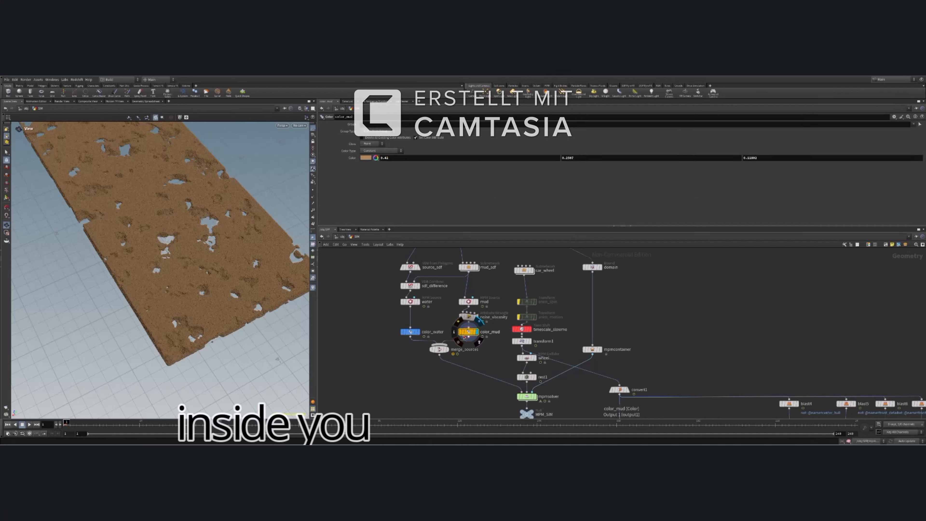
{"action": "left_click", "coordinate": [421, 322]}
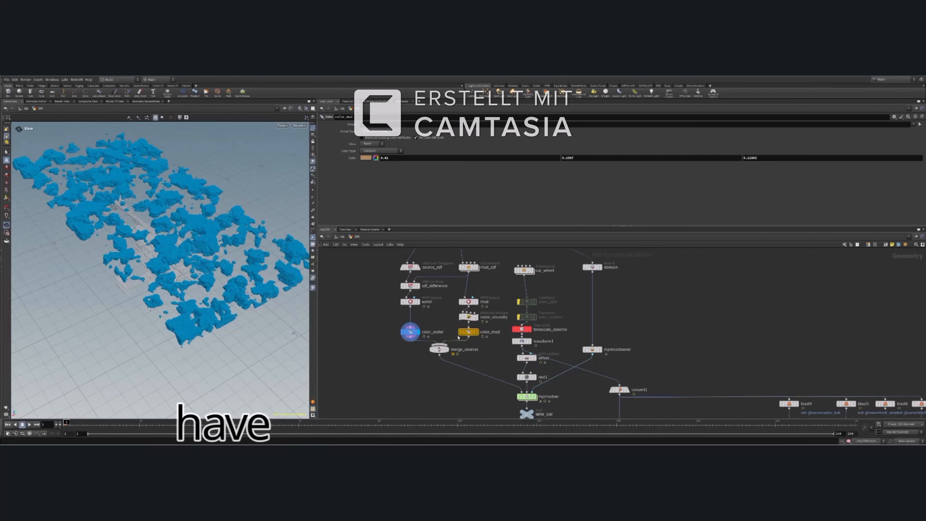
{"action": "left_click", "coordinate": [479, 323]}
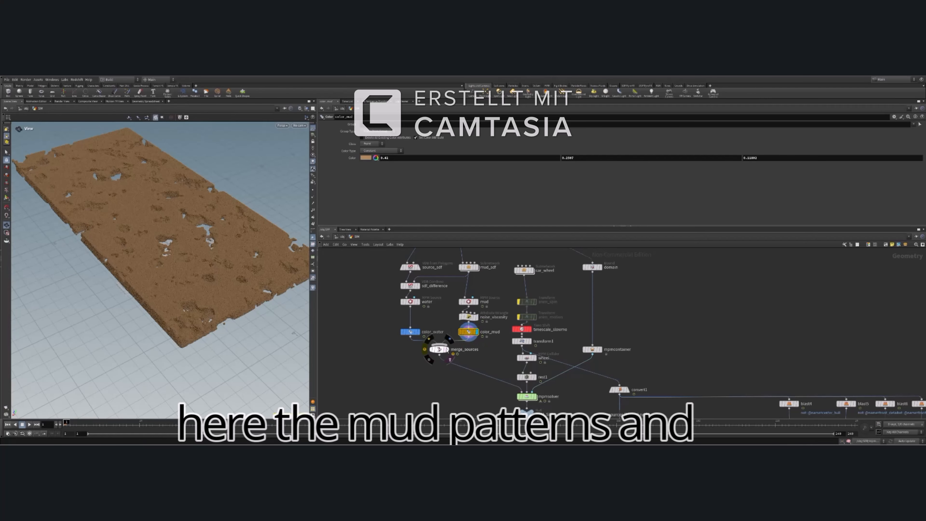
Display the merge_sources node and examine the combined mud and water particles up close and as a whole field.
{"action": "left_click", "coordinate": [450, 339]}
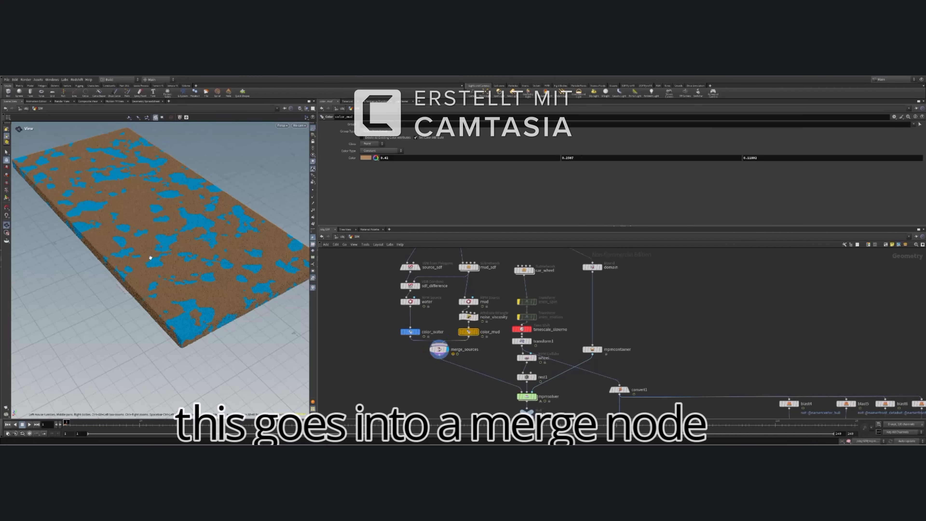
{"action": "left_click_drag", "start_coordinate": [205, 255], "coordinate": [252, 269]}
{"action": "scroll", "coordinate": [255, 253], "scroll_direction": "up", "scroll_amount": 6}
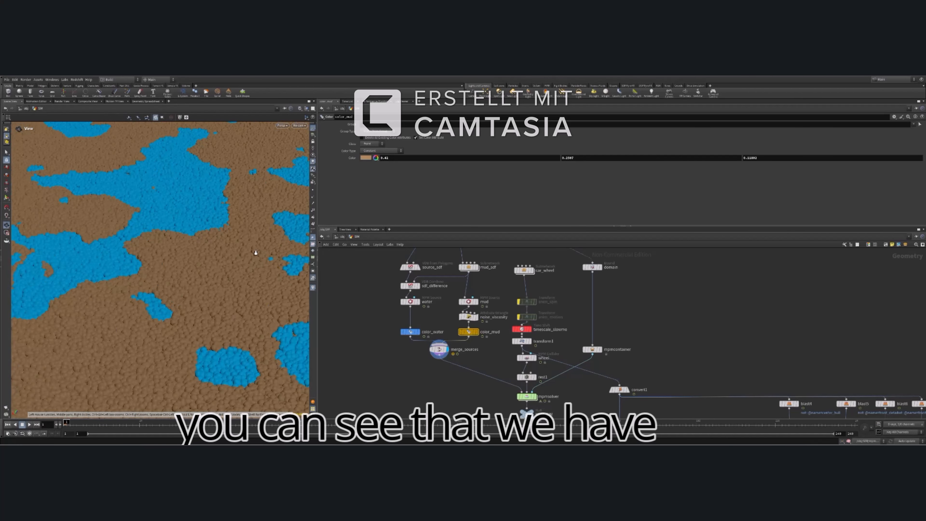
{"action": "right_click", "coordinate": [251, 260]}
{"action": "left_click", "coordinate": [194, 278]}
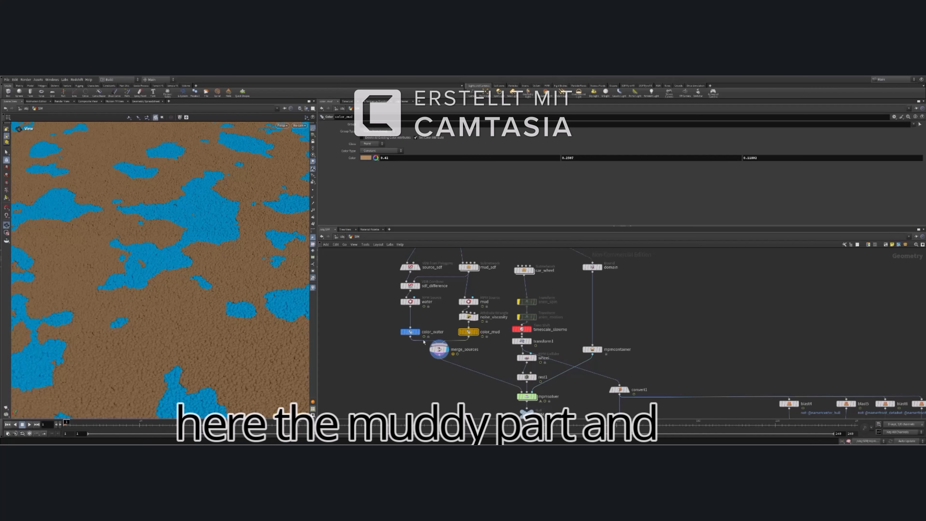
{"action": "right_click_drag", "start_coordinate": [245, 249], "coordinate": [233, 294]}
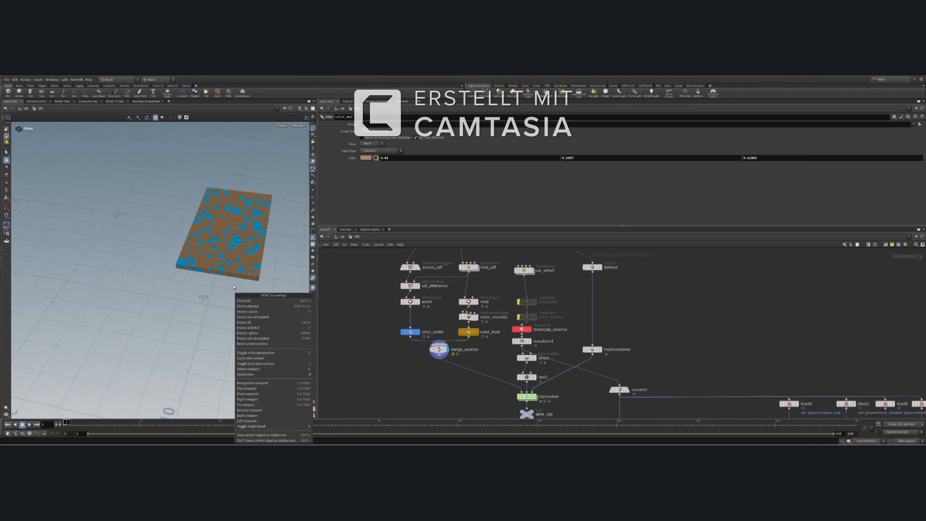
{"action": "left_click", "coordinate": [223, 265]}
{"action": "right_click_drag", "start_coordinate": [223, 263], "coordinate": [225, 251]}
{"action": "left_click", "coordinate": [225, 248]}
{"action": "right_click", "coordinate": [227, 237]}
{"action": "left_click", "coordinate": [211, 237]}
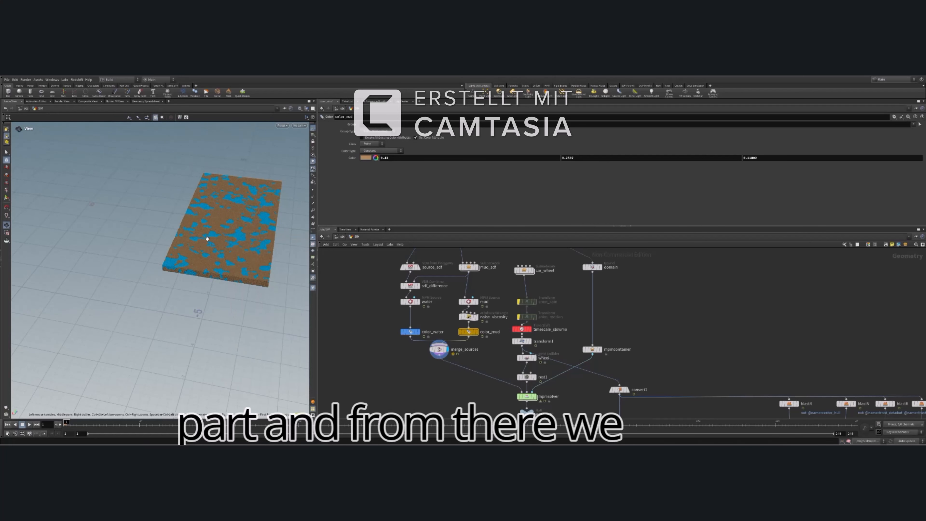
{"action": "middle_click_drag", "start_coordinate": [207, 239], "coordinate": [164, 273]}
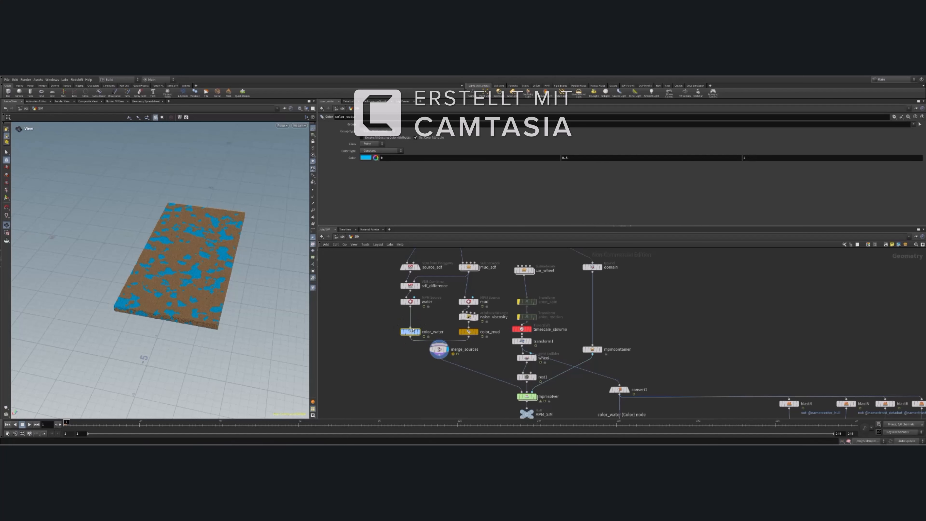
Select the water MPM source and review its Material settings, focusing on the Density value.
{"action": "left_click", "coordinate": [410, 301]}
{"action": "scroll", "coordinate": [407, 218], "scroll_direction": "down", "scroll_amount": 5}
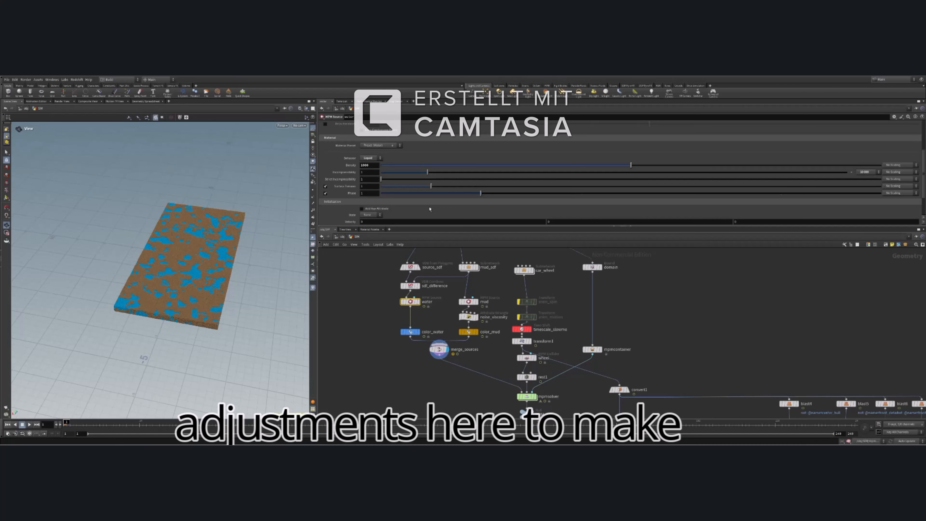
{"action": "double_click", "coordinate": [365, 166]}
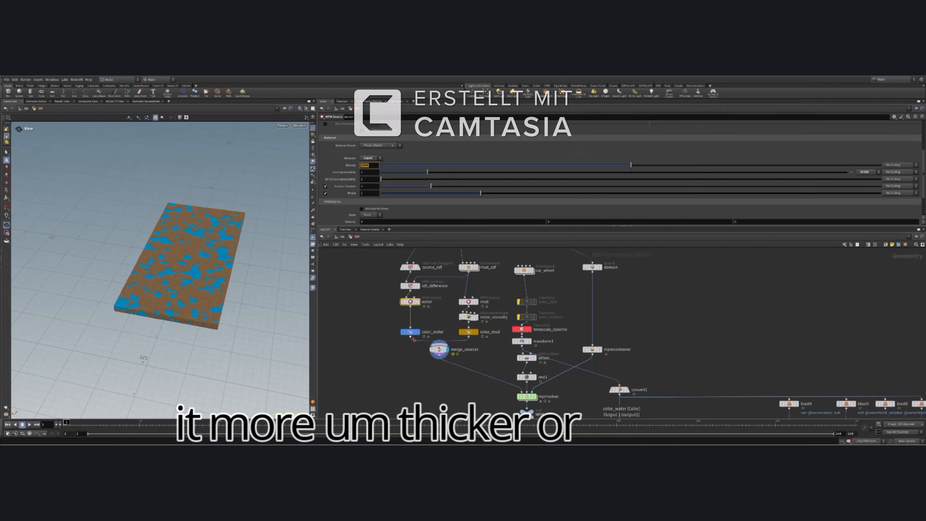
{"action": "mouse_move", "coordinate": [412, 336]}
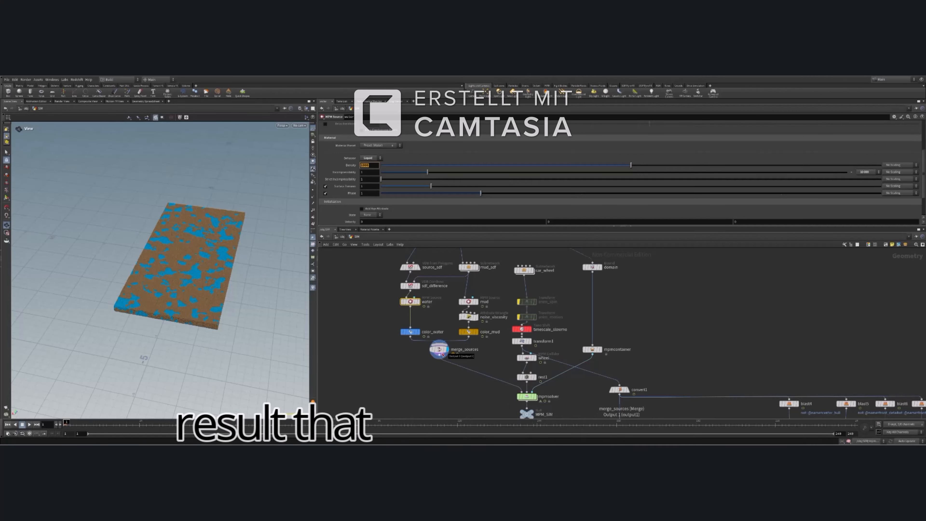
Examine the merged mud and water particles up close and from a low angle.
{"action": "scroll", "coordinate": [170, 269], "scroll_direction": "up", "scroll_amount": 10}
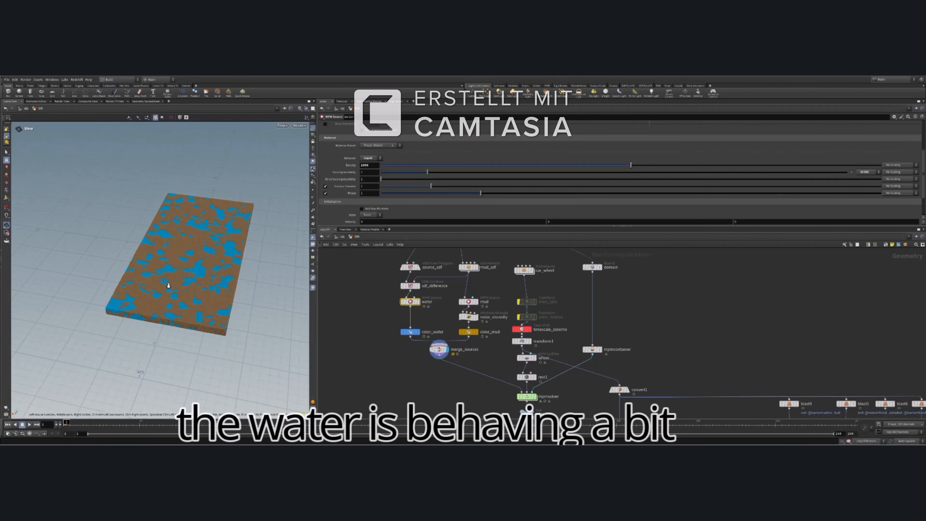
{"action": "scroll", "coordinate": [175, 257], "scroll_direction": "up", "scroll_amount": 4}
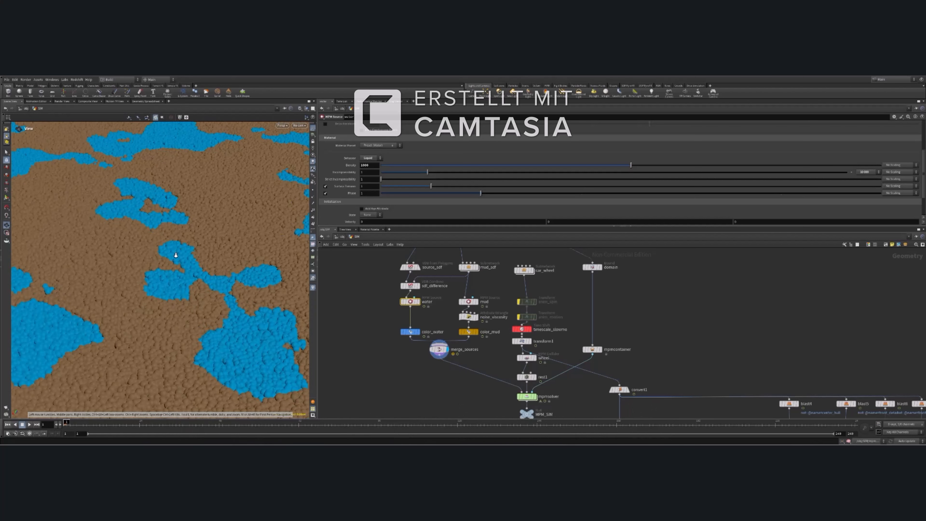
{"action": "right_click", "coordinate": [174, 255]}
{"action": "left_click", "coordinate": [214, 235]}
{"action": "left_click_drag", "start_coordinate": [214, 236], "coordinate": [260, 347]}
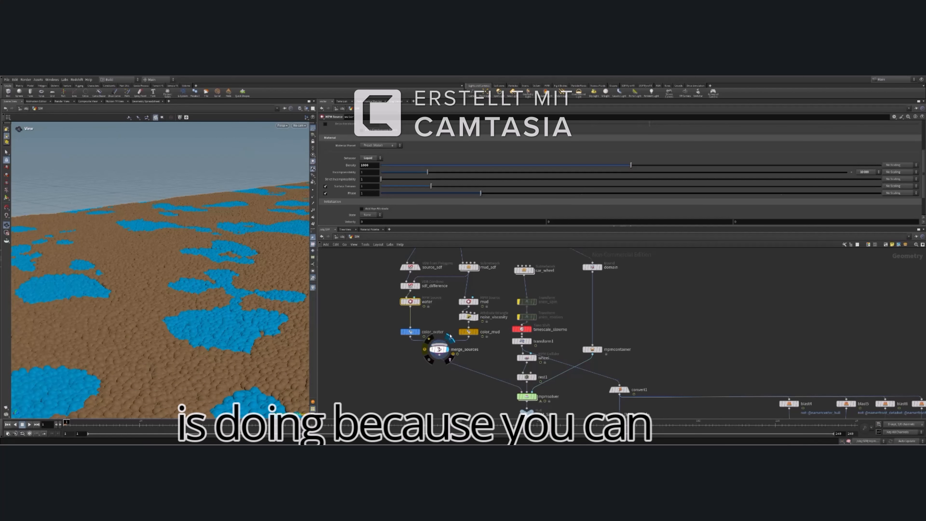
Select the mud source, followed by the water source, to compare their Material behavior and Density settings.
{"action": "left_click", "coordinate": [463, 303]}
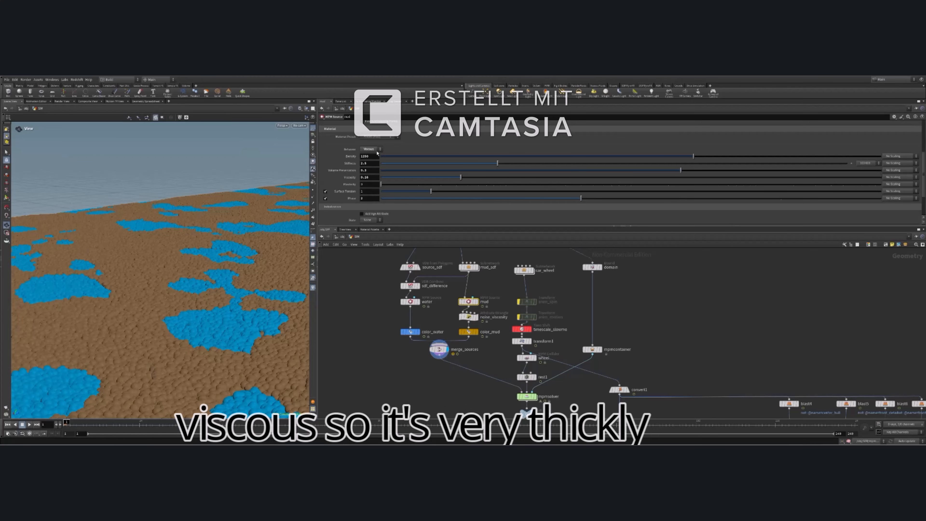
{"action": "double_click", "coordinate": [373, 157]}
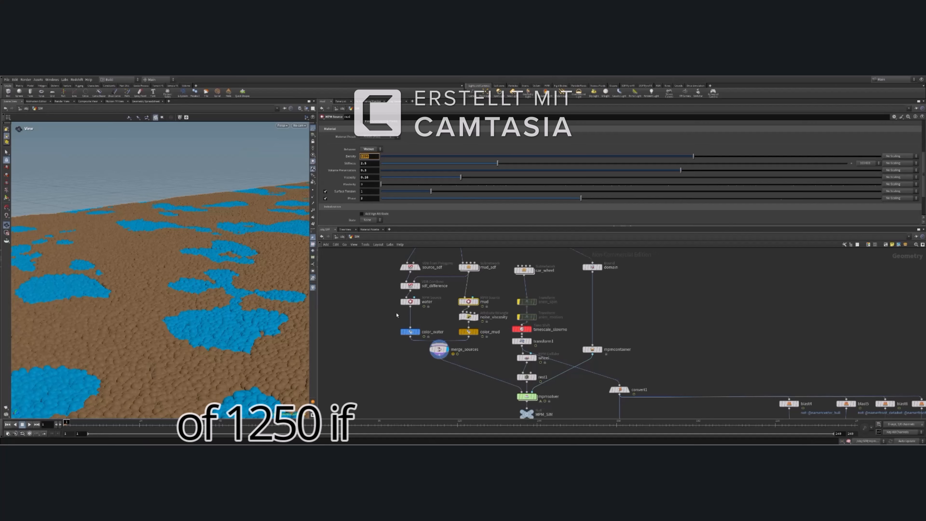
{"action": "left_click", "coordinate": [410, 301]}
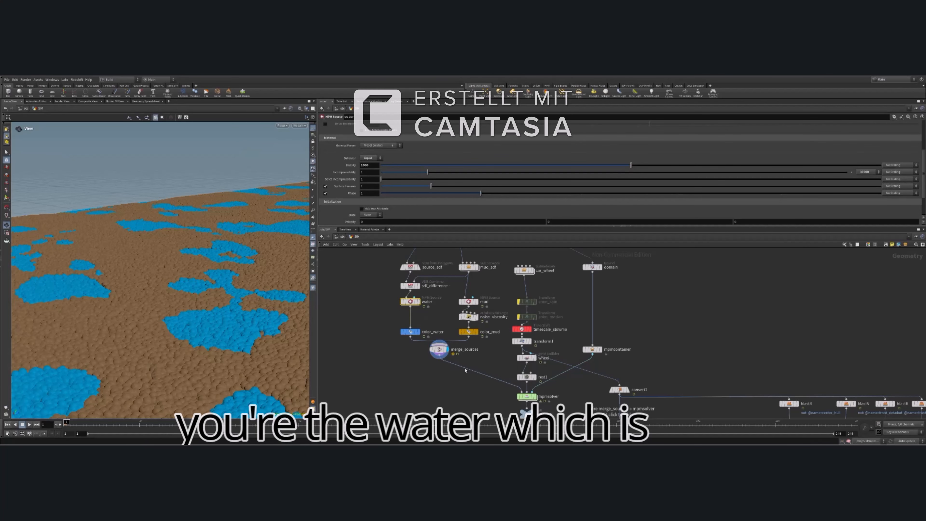
{"action": "mouse_move", "coordinate": [442, 350]}
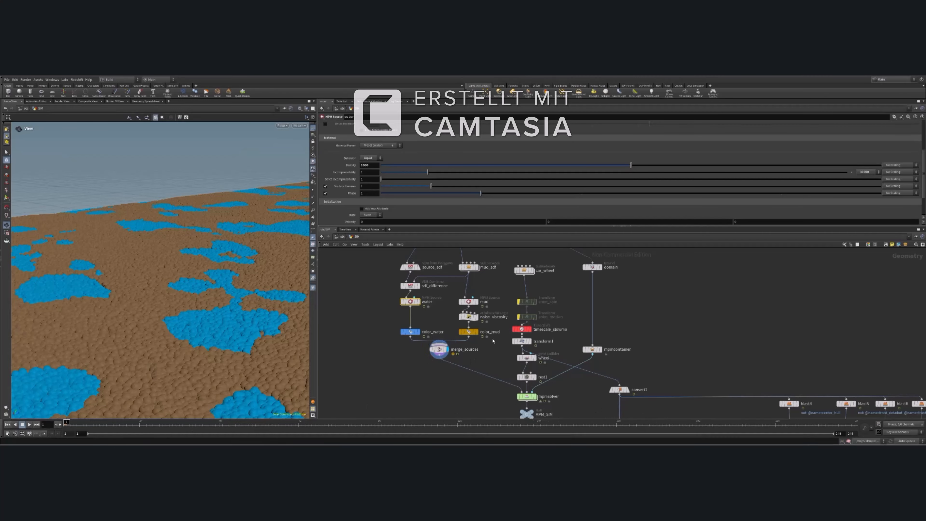
Align the car_wheel subnetwork node above its branch and rename it to ship_import.
{"action": "middle_click_drag", "start_coordinate": [560, 288], "coordinate": [556, 311]}
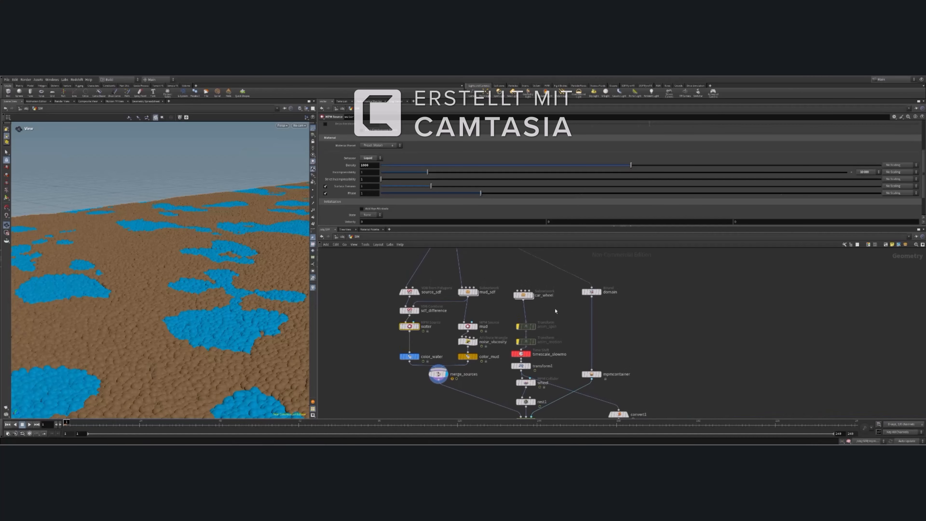
{"action": "left_click_drag", "start_coordinate": [525, 300], "coordinate": [526, 296]}
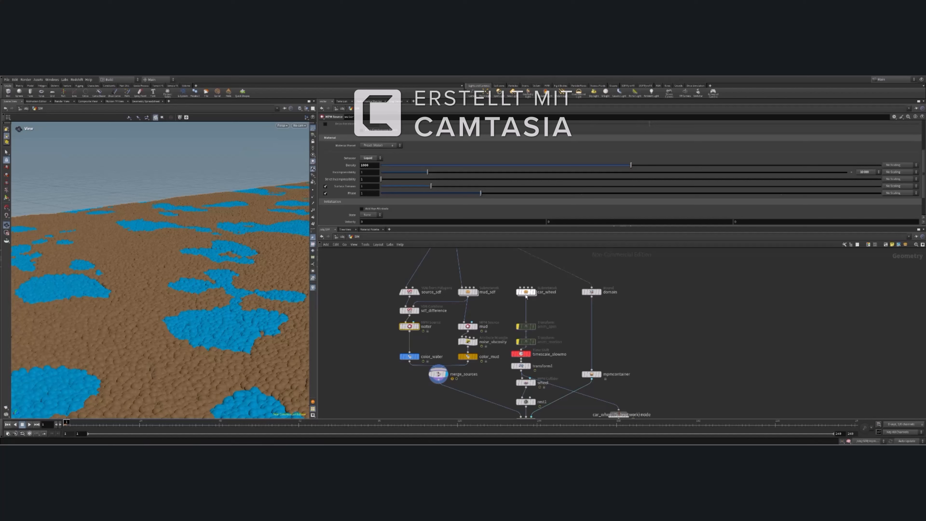
{"action": "double_click", "coordinate": [547, 292]}
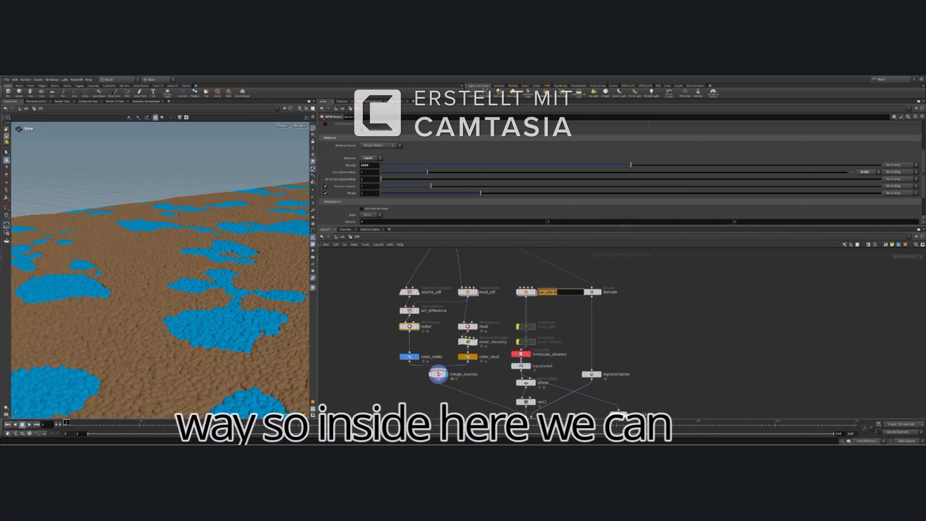
{"action": "type", "text": "ship"}
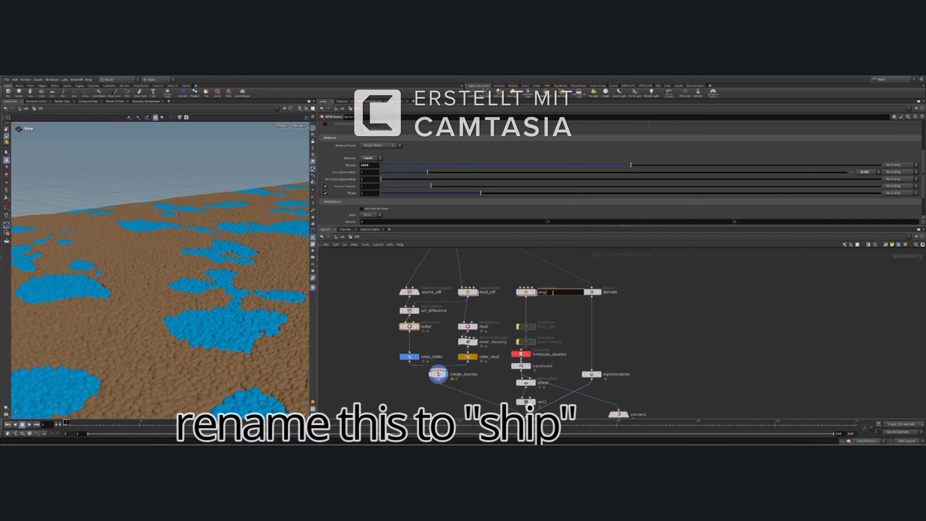
{"action": "type", "text": "_"}
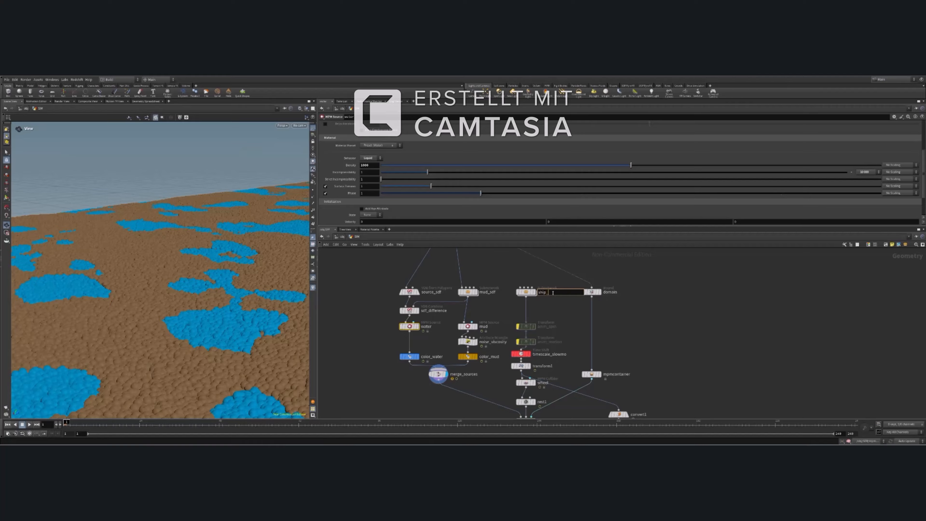
{"action": "type", "text": "import"}
{"action": "left_click", "coordinate": [589, 323]}
Open the ship_import subnetwork and display and select its file node and transform node to inspect the ship import.
{"action": "double_click", "coordinate": [527, 292]}
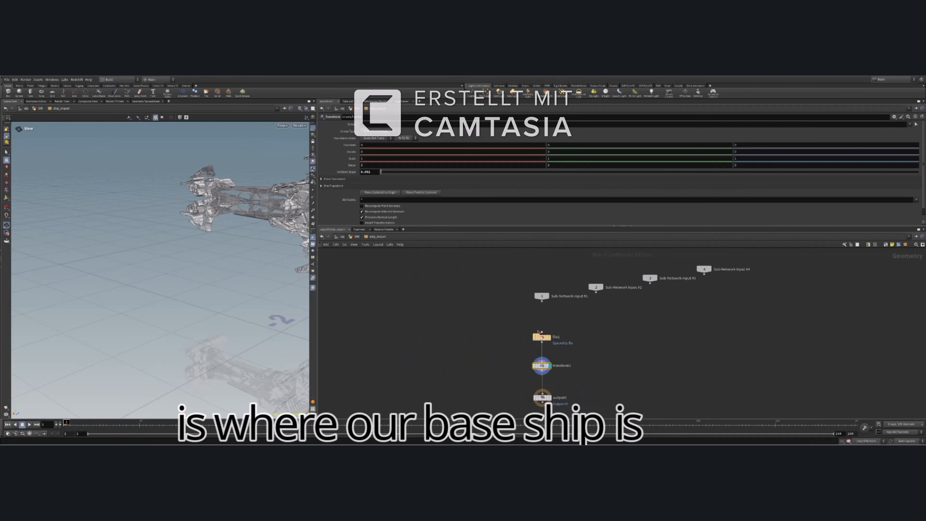
{"action": "left_click", "coordinate": [550, 337]}
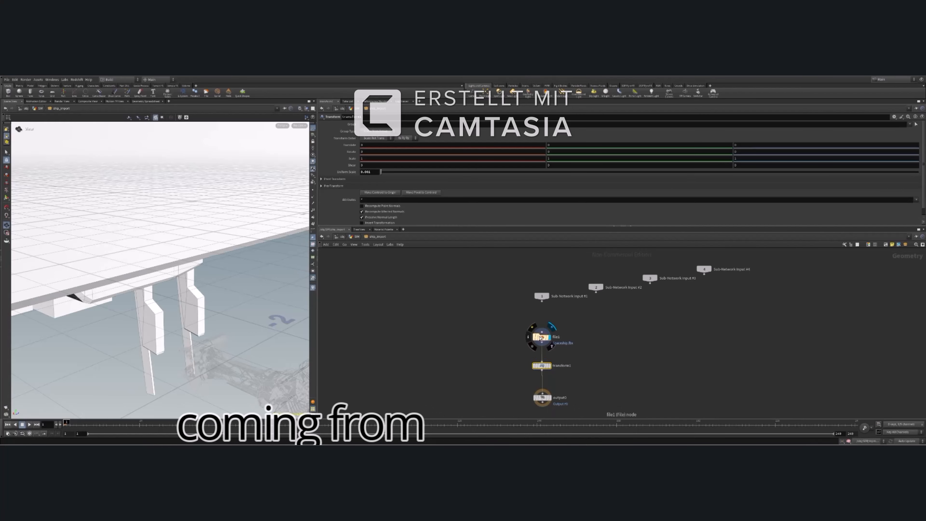
{"action": "left_click_drag", "start_coordinate": [542, 397], "coordinate": [542, 402]}
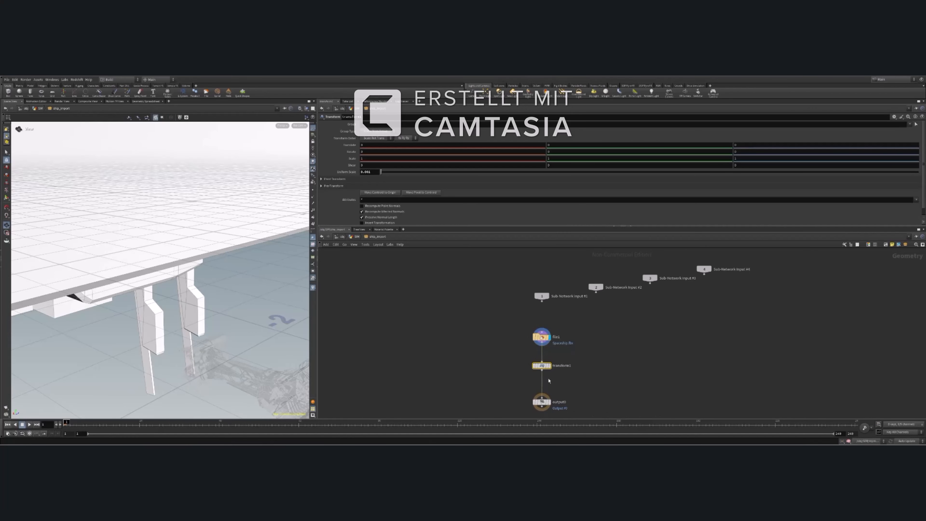
{"action": "left_click", "coordinate": [543, 338]}
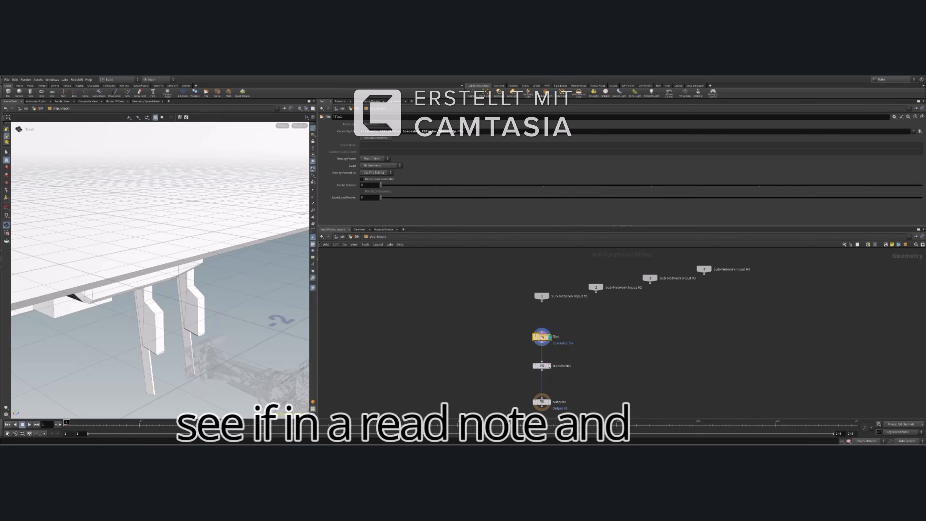
{"action": "left_click", "coordinate": [550, 366]}
{"action": "left_click", "coordinate": [542, 365]}
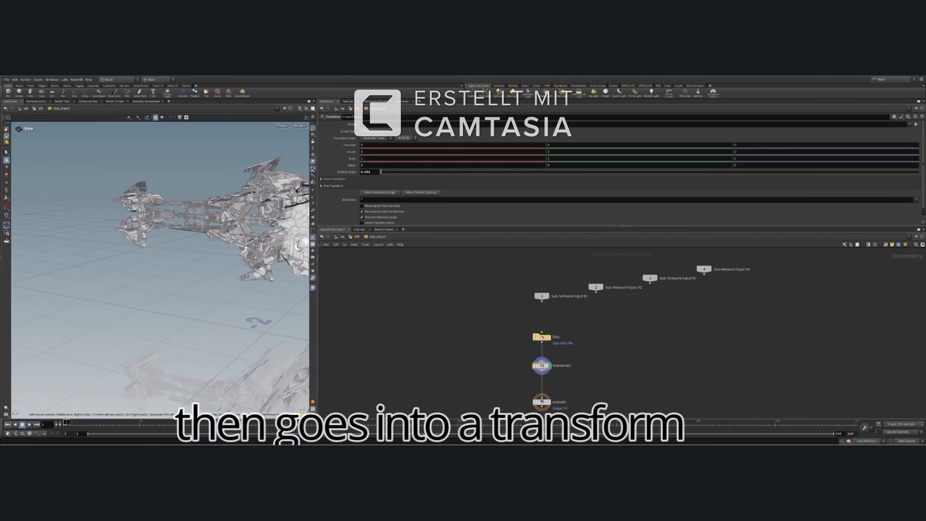
Enlarge the viewport and examine the imported spaceship model from different distances and angles.
{"action": "mouse_move", "coordinate": [246, 247]}
{"action": "left_mouse_down"}
{"action": "mouse_move", "coordinate": [232, 263]}
{"action": "mouse_move", "coordinate": [241, 261]}
{"action": "left_mouse_up"}
{"action": "scroll", "coordinate": [258, 263], "scroll_direction": "down", "scroll_amount": 5}
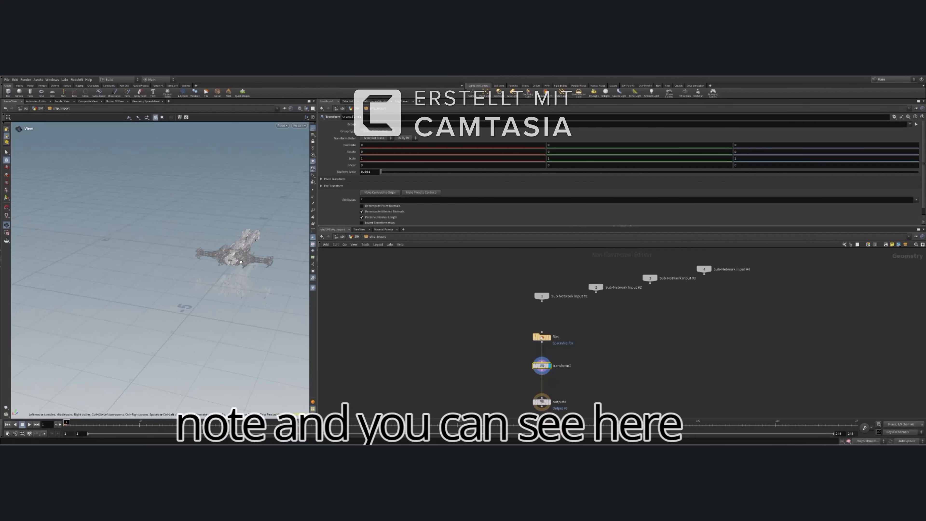
{"action": "scroll", "coordinate": [240, 262], "scroll_direction": "up", "scroll_amount": 10}
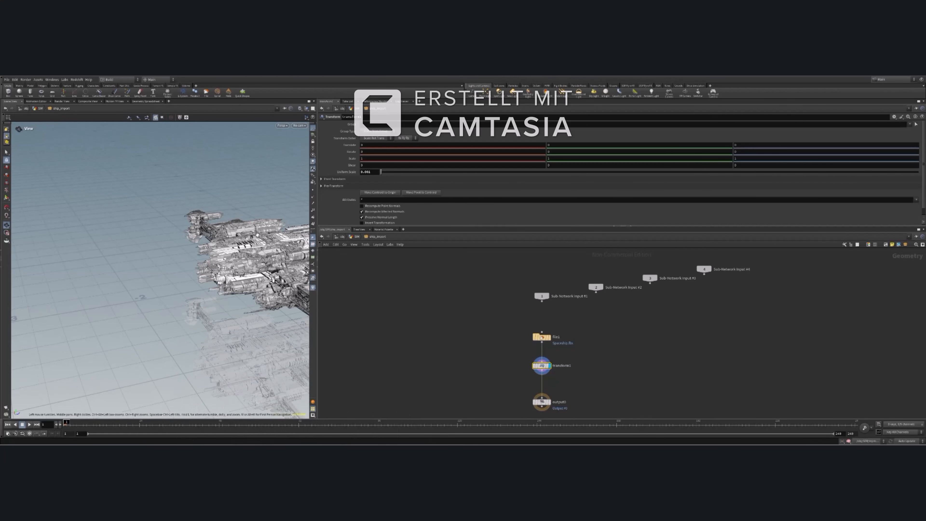
{"action": "middle_click_drag", "start_coordinate": [257, 235], "coordinate": [177, 242]}
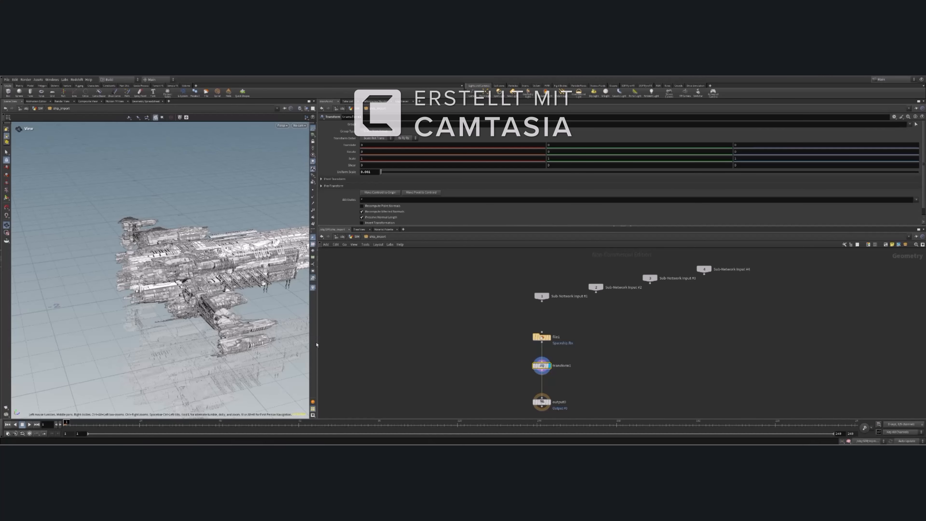
{"action": "left_click_drag", "start_coordinate": [316, 345], "coordinate": [719, 345]}
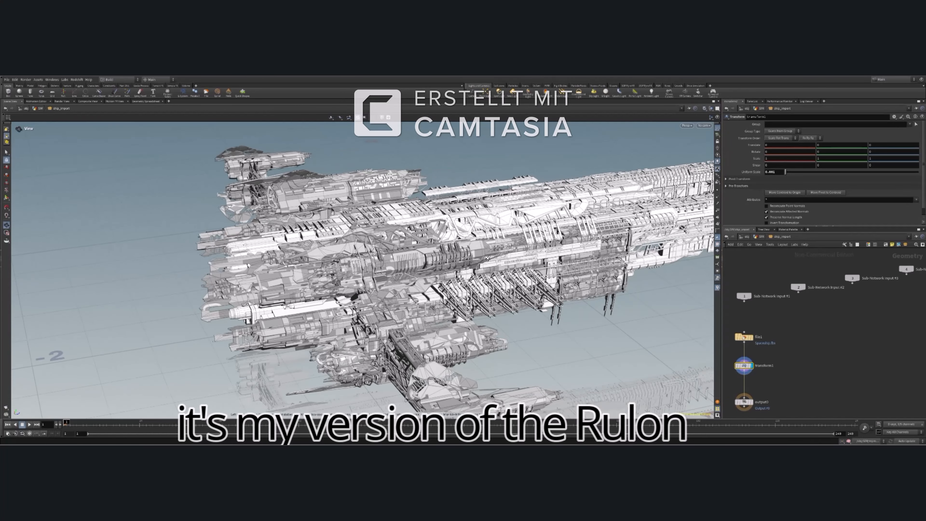
{"action": "middle_click_drag", "start_coordinate": [488, 259], "coordinate": [351, 256]}
{"action": "right_click", "coordinate": [526, 239]}
{"action": "right_click_drag", "start_coordinate": [526, 239], "coordinate": [514, 252]}
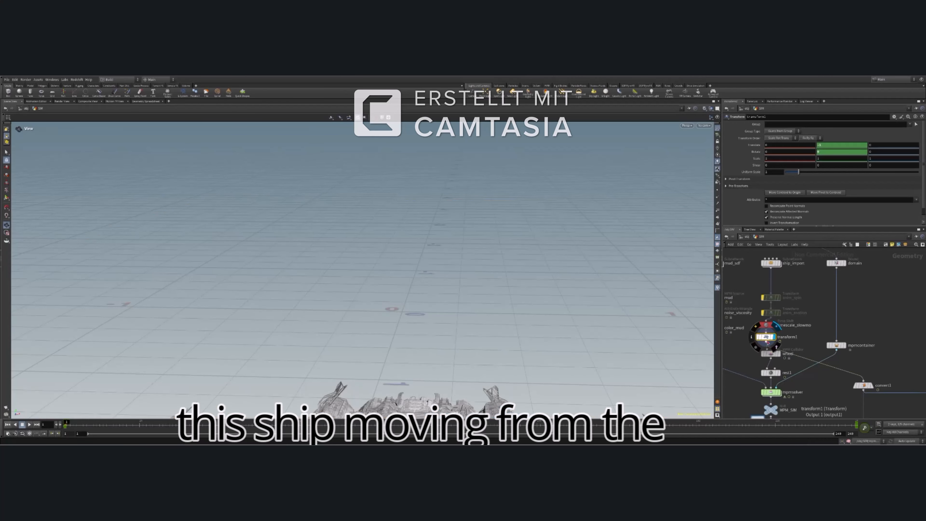
View the ship from the side, show transform1's Translate expressions, and go to the end of the timeline to inspect its animation.
{"action": "scroll", "coordinate": [482, 367], "scroll_direction": "down", "scroll_amount": 5}
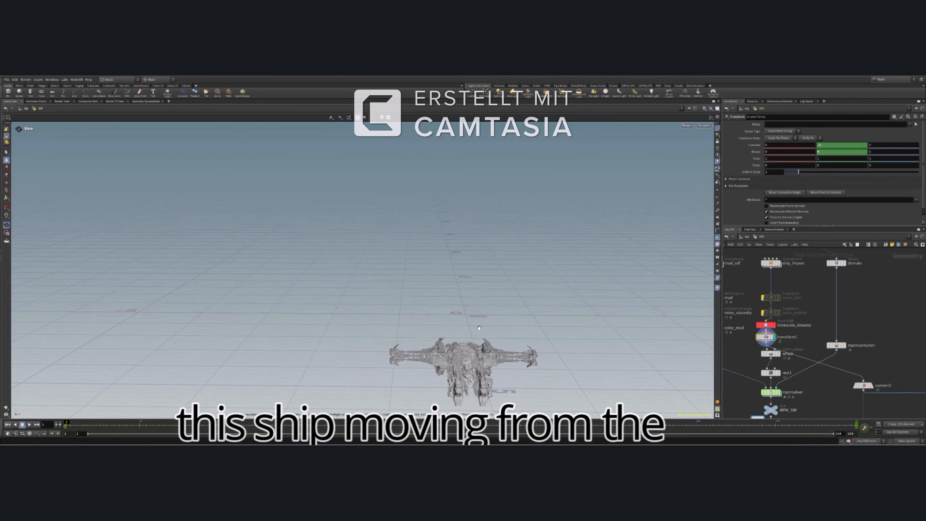
{"action": "left_click_drag", "start_coordinate": [482, 368], "coordinate": [466, 303]}
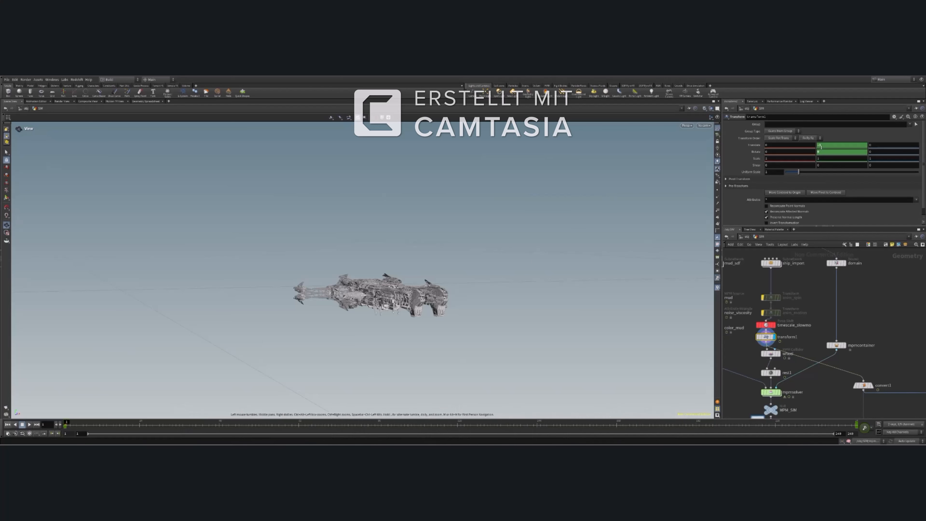
{"action": "left_click", "coordinate": [756, 145]}
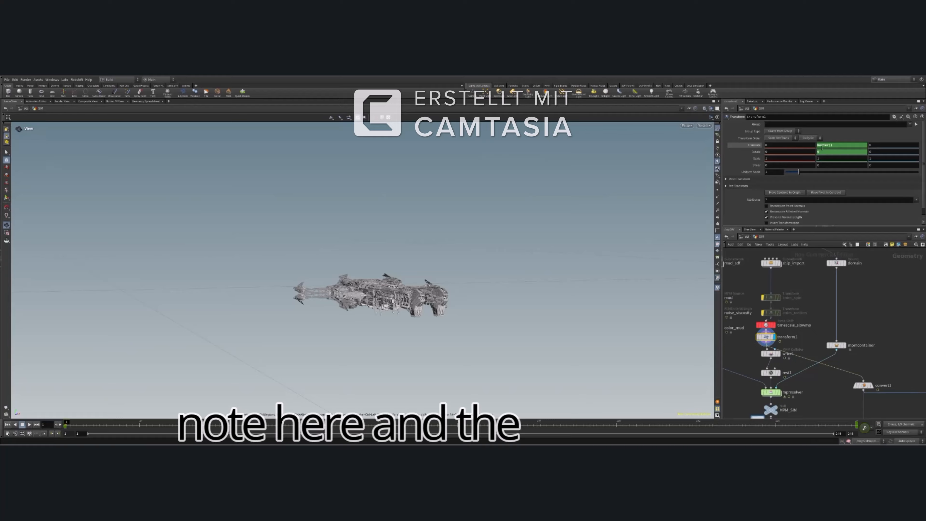
{"action": "left_click", "coordinate": [856, 424]}
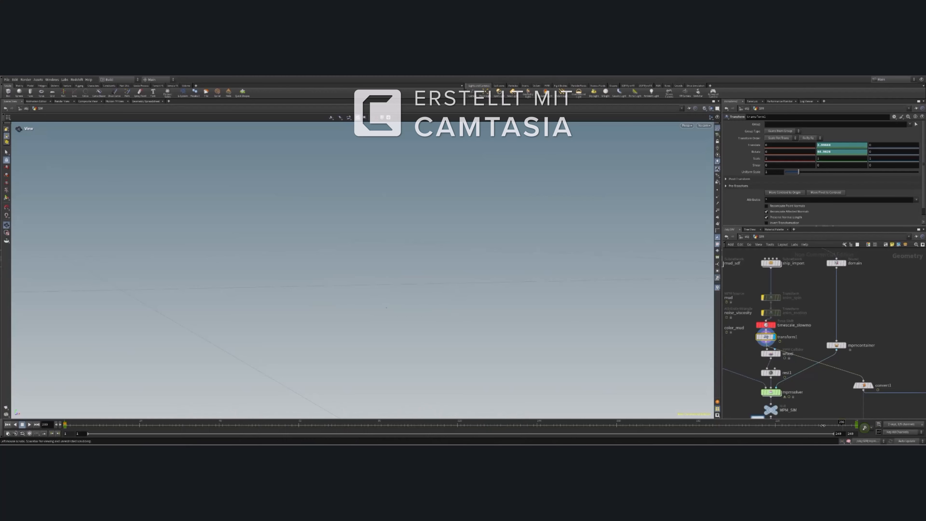
Scrub through the ship animation, inspect it from an angled view, and toggle the display of transform1's Rotate Y expression.
{"action": "left_click_drag", "start_coordinate": [856, 430], "coordinate": [270, 422]}
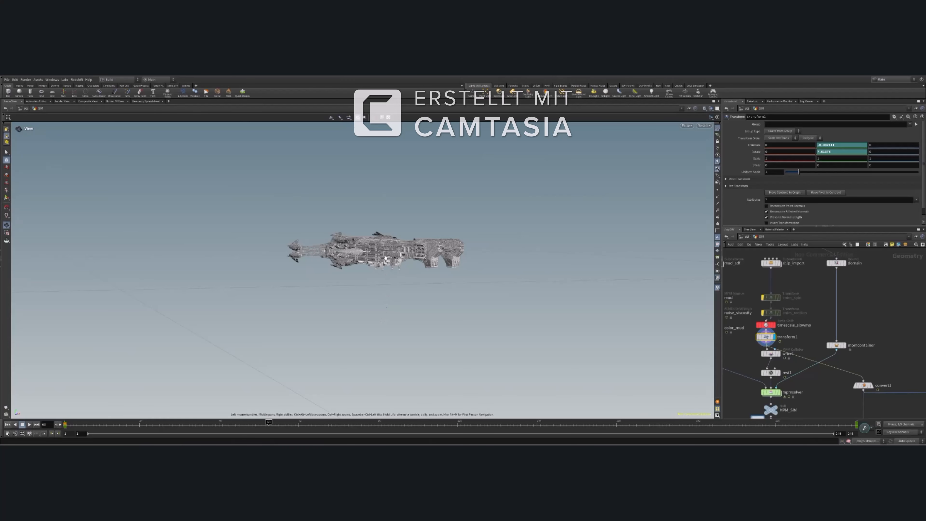
{"action": "left_click_drag", "start_coordinate": [385, 258], "coordinate": [383, 246]}
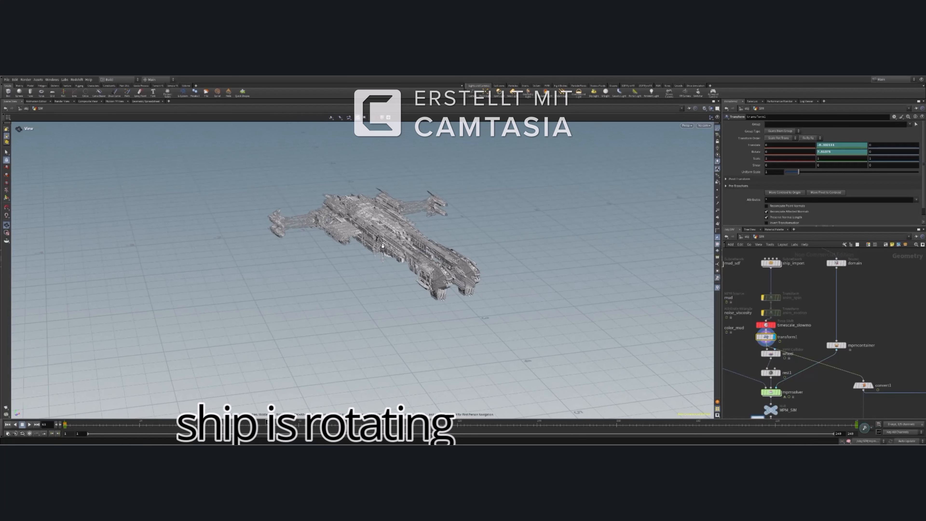
{"action": "scroll", "coordinate": [383, 246], "scroll_direction": "up", "scroll_amount": 1}
{"action": "left_click", "coordinate": [758, 153]}
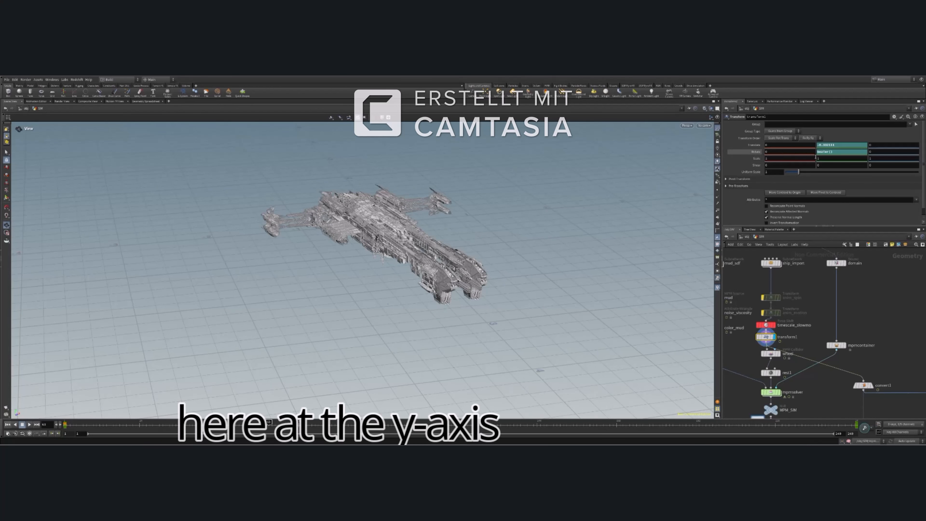
{"action": "left_click", "coordinate": [758, 153]}
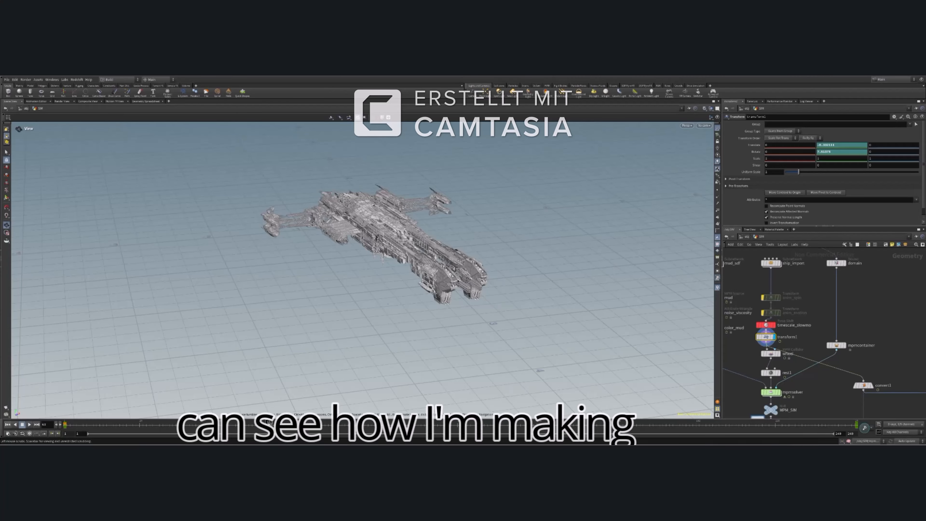
{"action": "left_click_drag", "start_coordinate": [268, 427], "coordinate": [169, 412]}
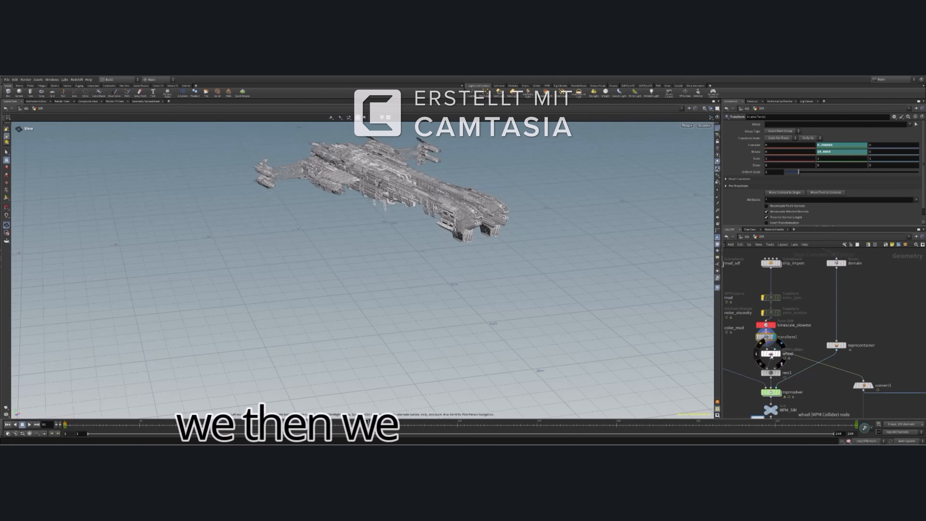
Rename the wheel MPM Collider node to ship.
{"action": "left_click", "coordinate": [784, 357]}
{"action": "double_click", "coordinate": [787, 354]}
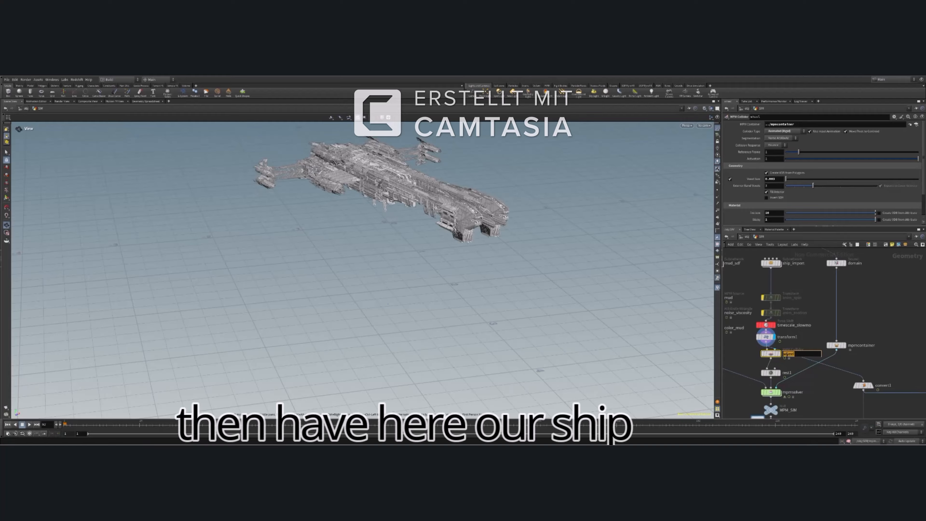
{"action": "type", "text": "ship"}
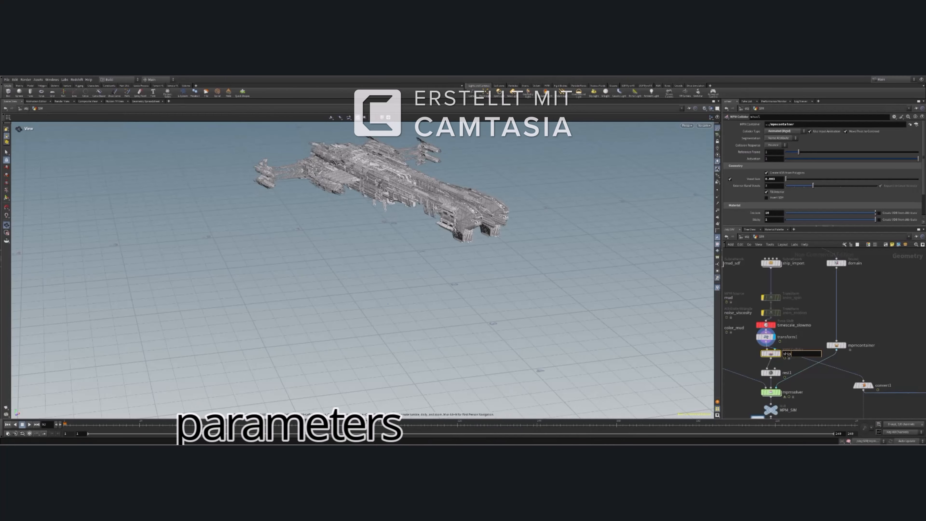
{"action": "key", "text": "Return"}
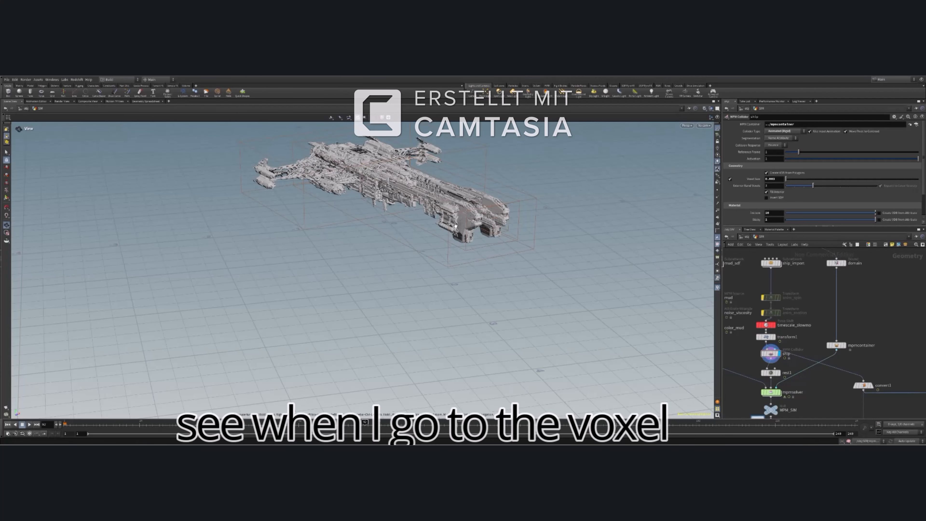
Examine the ship collider's voxelized surface up close and from the side, and display the rest1 node.
{"action": "left_click_drag", "start_coordinate": [454, 223], "coordinate": [485, 204]}
{"action": "scroll", "coordinate": [366, 176], "scroll_direction": "up", "scroll_amount": 6}
{"action": "scroll", "coordinate": [485, 204], "scroll_direction": "down", "scroll_amount": 8}
{"action": "left_click_drag", "start_coordinate": [771, 354], "coordinate": [772, 360]}
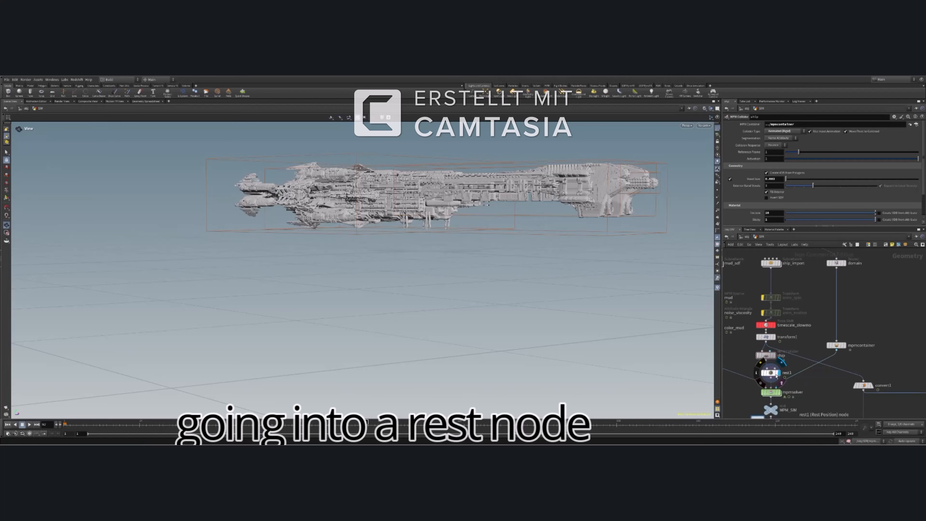
{"action": "left_click", "coordinate": [776, 375]}
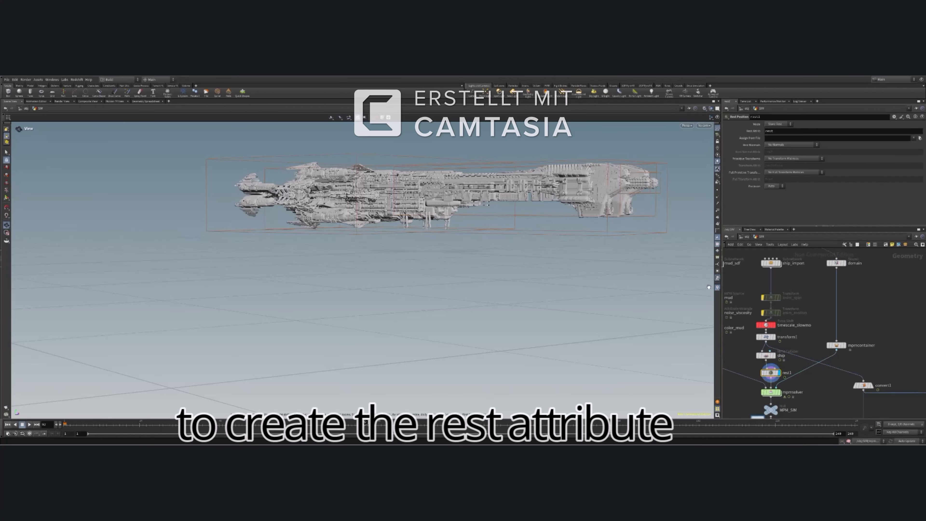
{"action": "left_click_drag", "start_coordinate": [548, 209], "coordinate": [546, 220]}
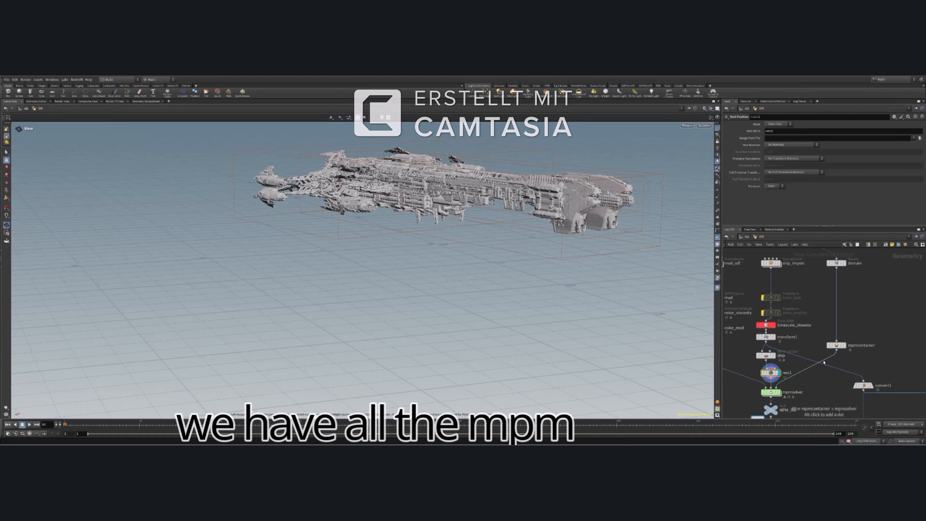
Display the mpmcontainer and domain nodes, view the whole domain volume, and trace its input up to the box node.
{"action": "left_click", "coordinate": [836, 346]}
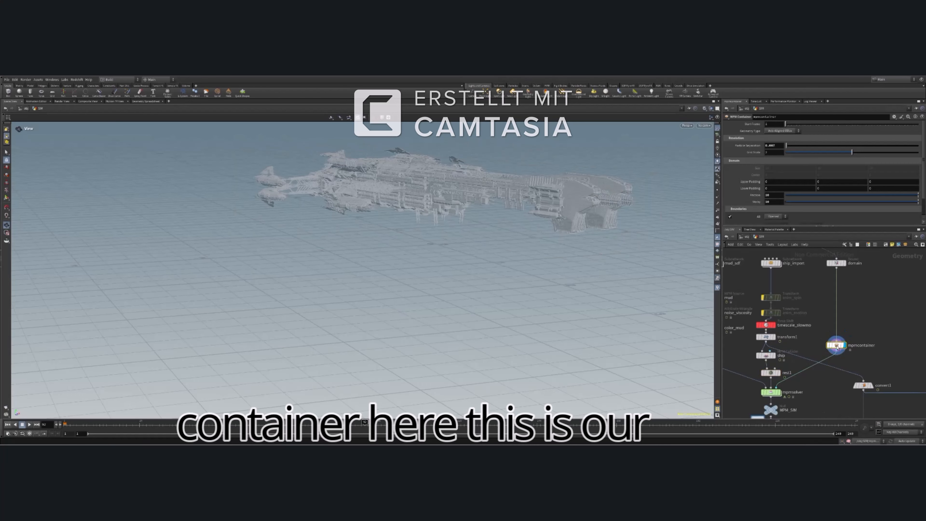
{"action": "left_click", "coordinate": [837, 263]}
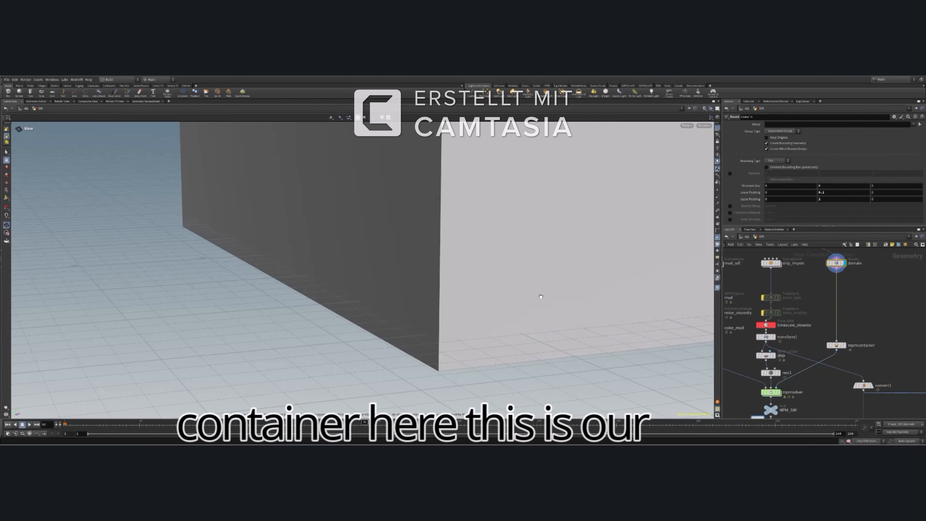
{"action": "scroll", "coordinate": [540, 297], "scroll_direction": "down", "scroll_amount": 5}
{"action": "left_click_drag", "start_coordinate": [550, 239], "coordinate": [460, 300]}
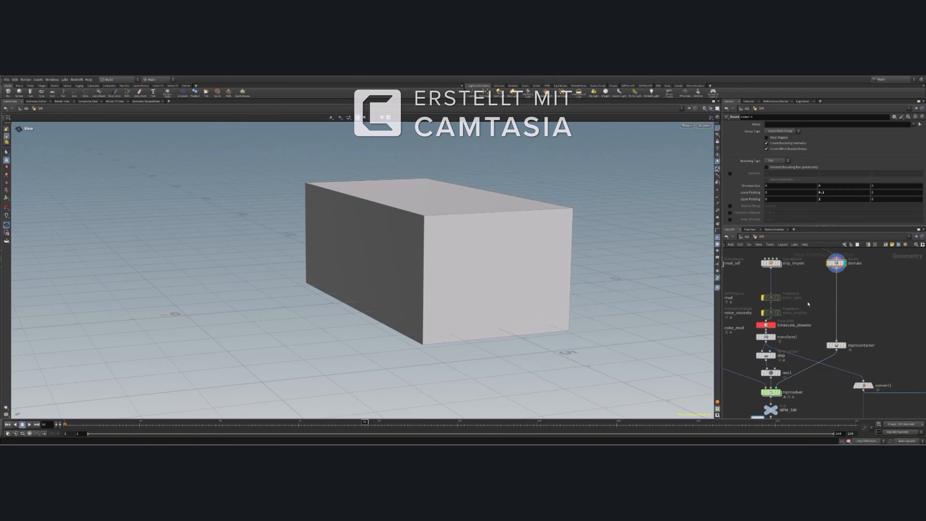
{"action": "middle_click_drag", "start_coordinate": [804, 271], "coordinate": [878, 354]}
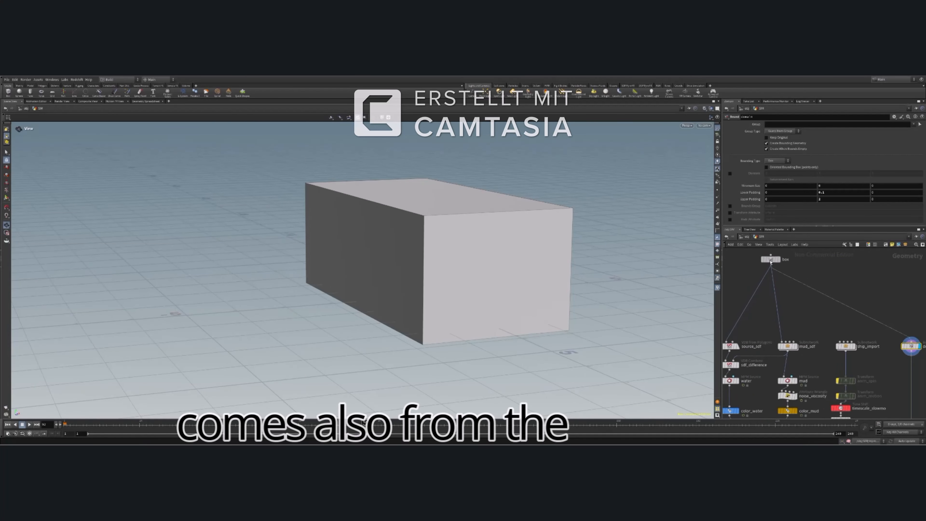
{"action": "left_click_drag", "start_coordinate": [513, 252], "coordinate": [512, 261]}
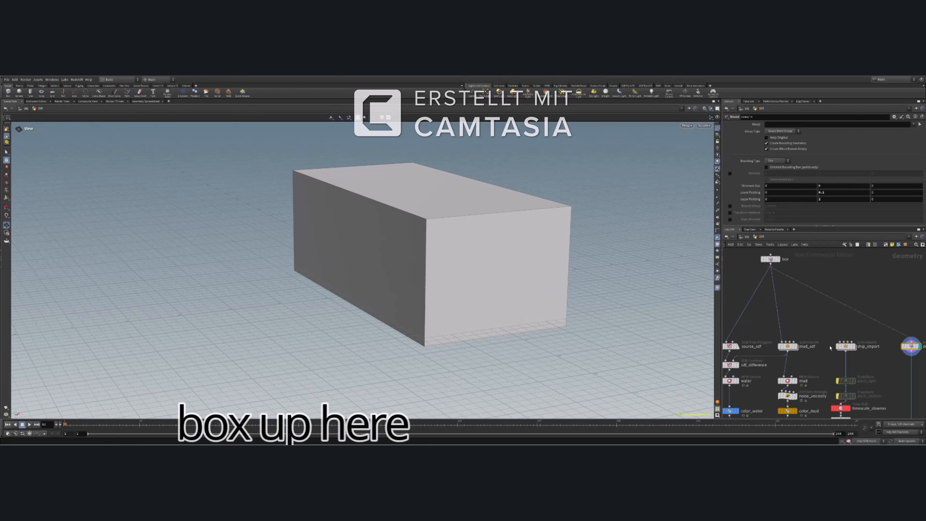
Compare mpmcontainer with the domain node again and inspect the simulation bounds from another angle.
{"action": "middle_click_drag", "start_coordinate": [890, 348], "coordinate": [746, 278]}
{"action": "left_click", "coordinate": [773, 358]}
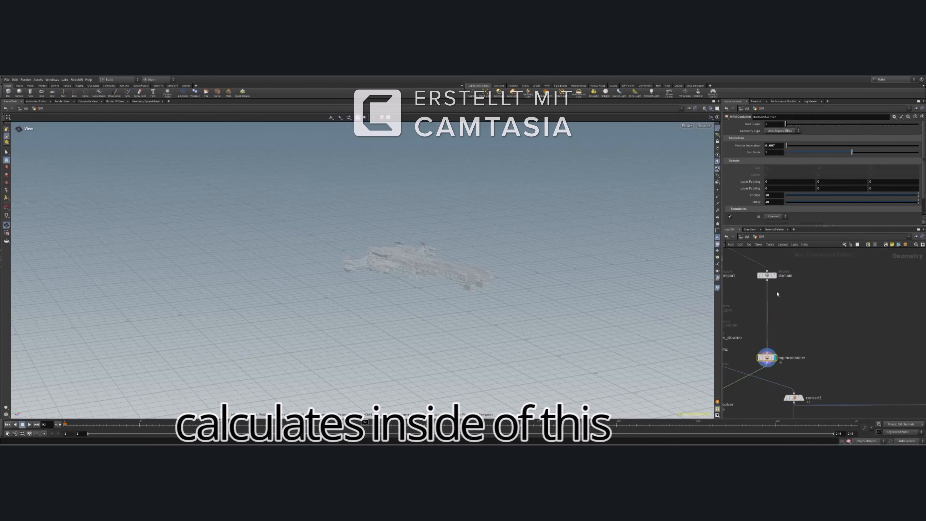
{"action": "left_click", "coordinate": [769, 275]}
{"action": "left_click_drag", "start_coordinate": [532, 261], "coordinate": [495, 269]}
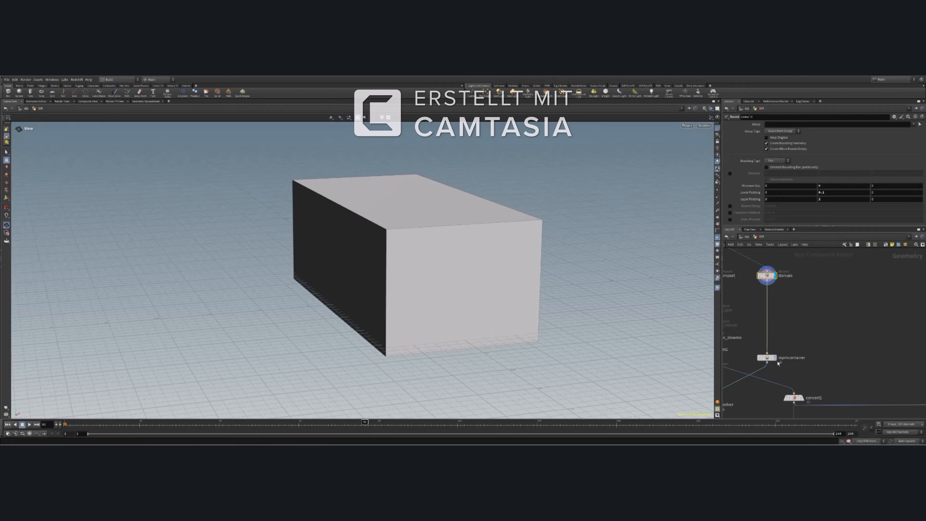
Select and display mpmsolver, and review its Solver settings down to the Surface Tension parameters.
{"action": "middle_click_drag", "start_coordinate": [806, 337], "coordinate": [859, 288]}
{"action": "scroll", "coordinate": [839, 299], "scroll_direction": "down", "scroll_amount": 3}
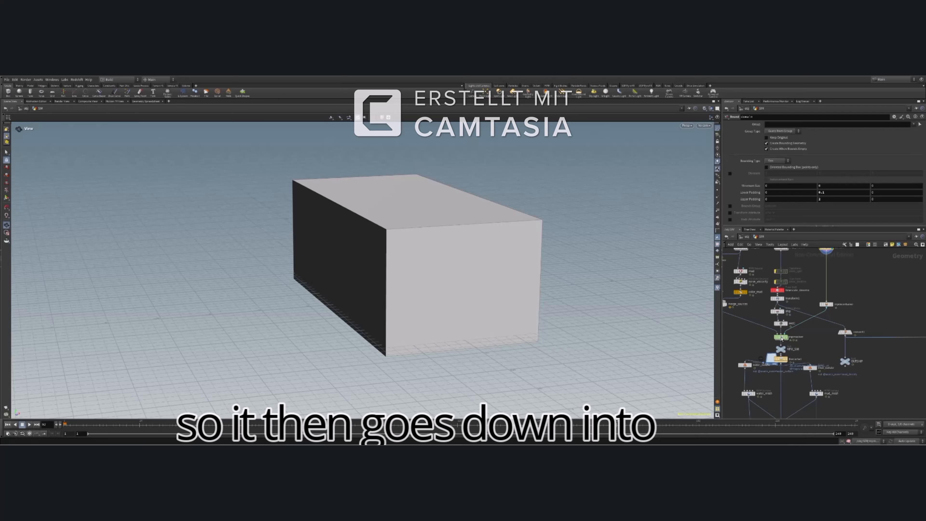
{"action": "left_click", "coordinate": [781, 337]}
{"action": "left_click", "coordinate": [730, 131]}
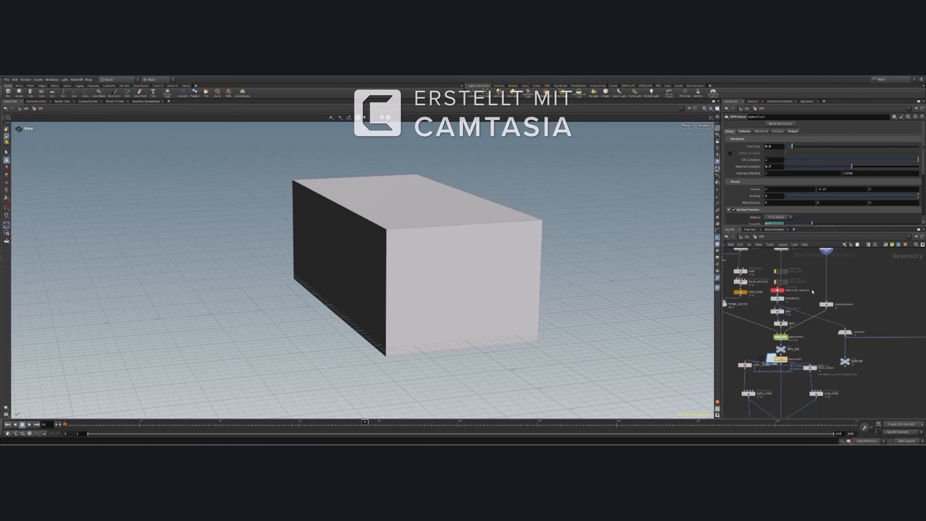
{"action": "scroll", "coordinate": [798, 330], "scroll_direction": "up", "scroll_amount": 4}
{"action": "mouse_move", "coordinate": [758, 361]}
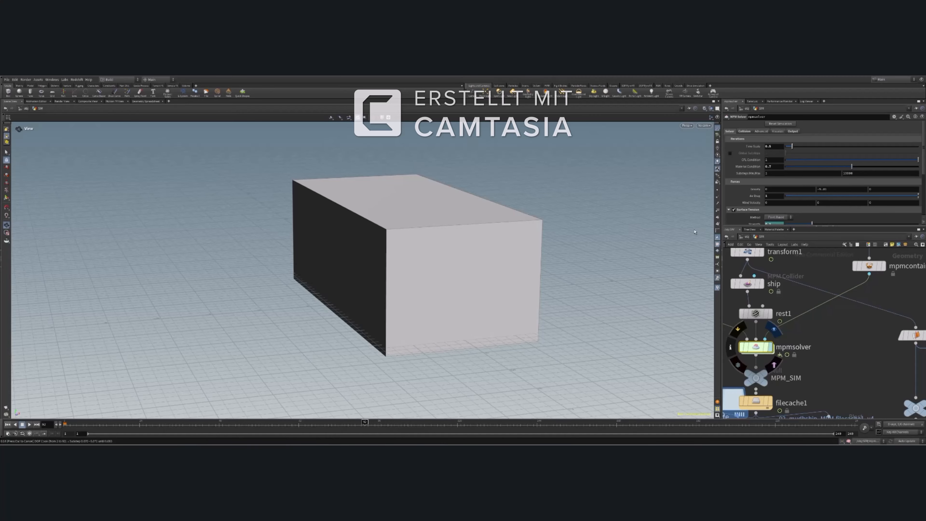
{"action": "key", "text": "Escape"}
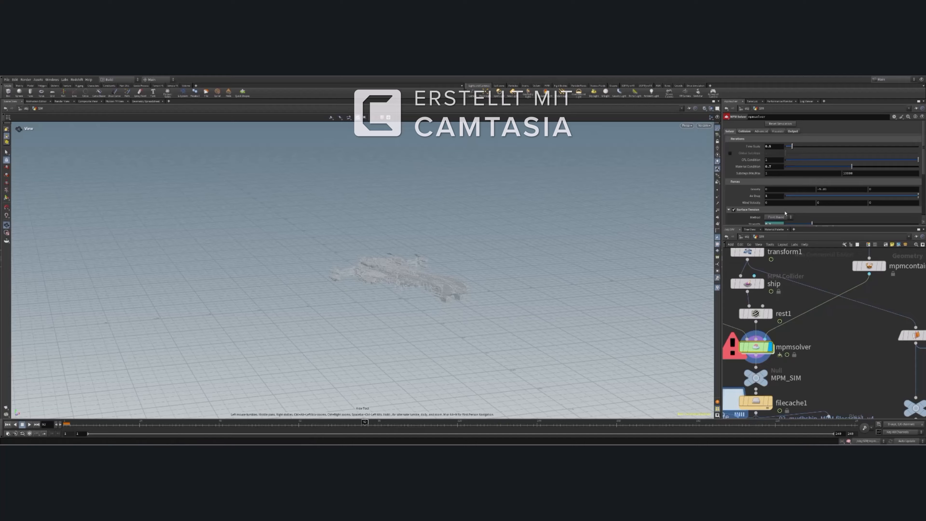
{"action": "scroll", "coordinate": [786, 213], "scroll_direction": "down", "scroll_amount": 2}
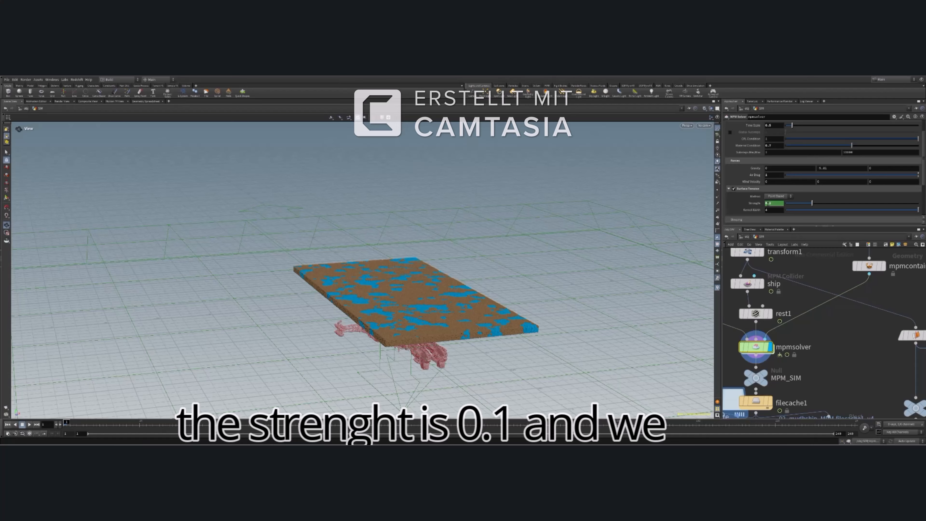
{"action": "scroll", "coordinate": [781, 217], "scroll_direction": "down", "scroll_amount": 2}
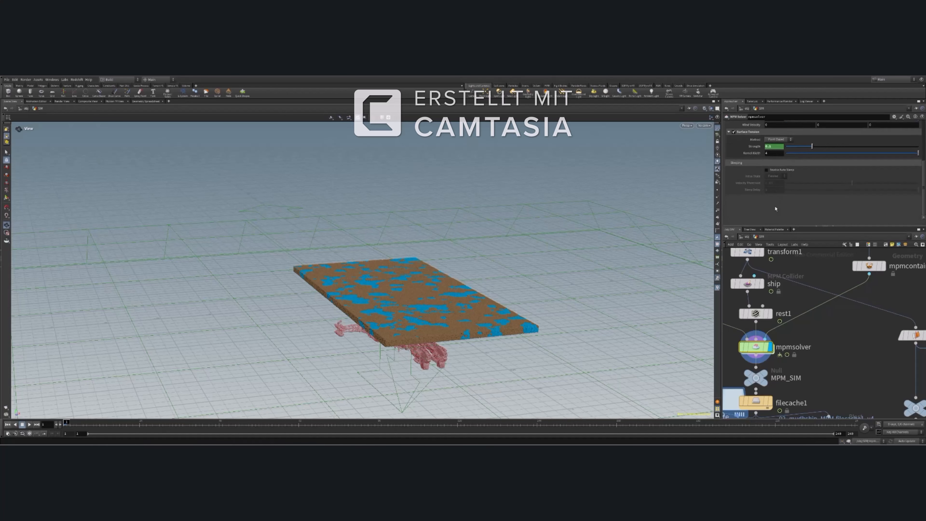
Review mpmsolver's collision and advanced settings, and show its output settings.
{"action": "scroll", "coordinate": [767, 181], "scroll_direction": "up", "scroll_amount": 4}
{"action": "left_click", "coordinate": [744, 132]}
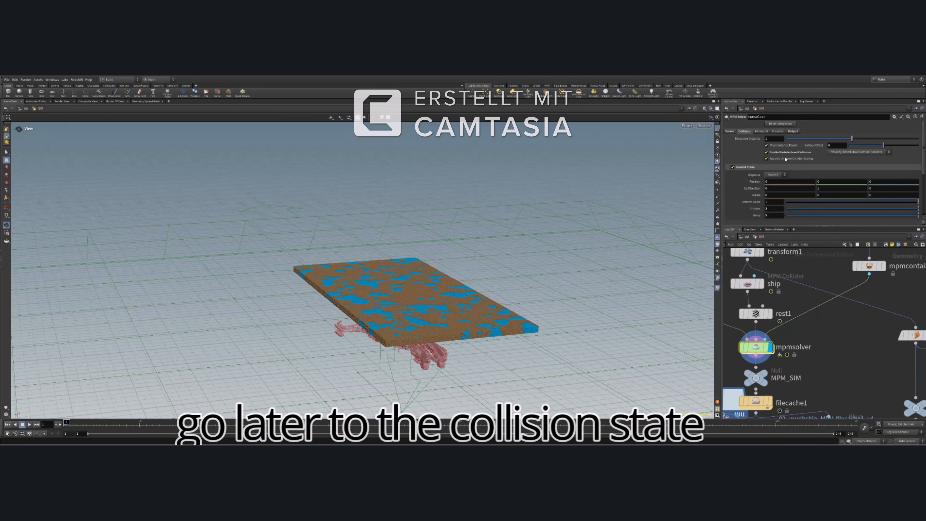
{"action": "left_click", "coordinate": [764, 132]}
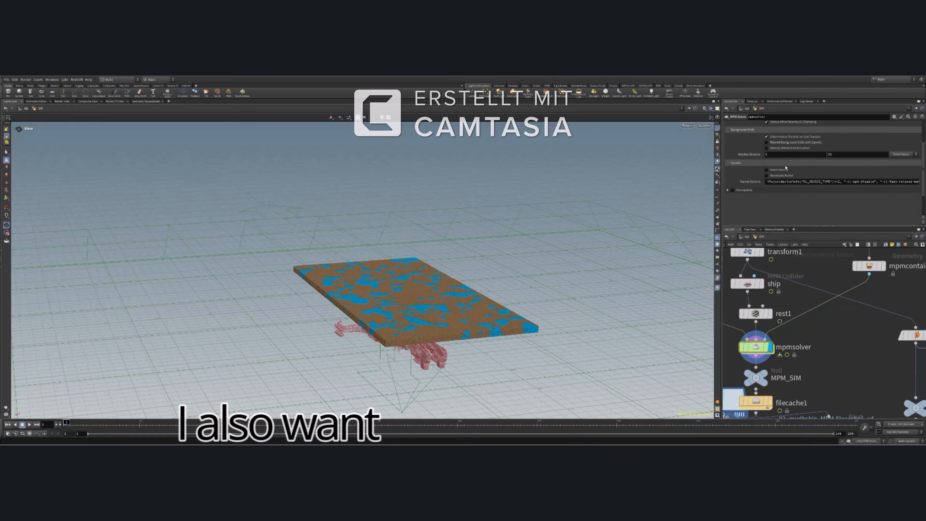
{"action": "left_click", "coordinate": [778, 131]}
{"action": "left_click", "coordinate": [792, 131]}
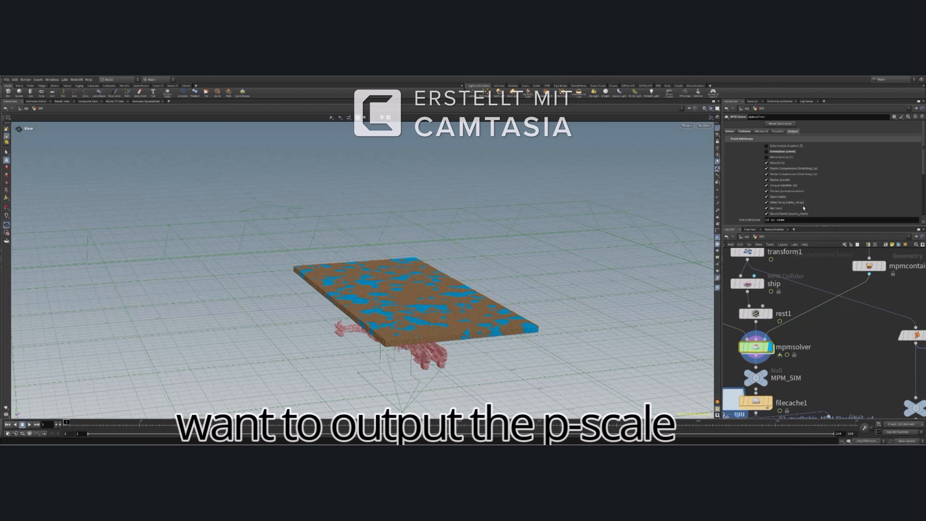
Inspect mpmsolver's output point attributes, its extra attributes Cd, uv and name, and the detail attributes.
{"action": "scroll", "coordinate": [792, 206], "scroll_direction": "down", "scroll_amount": 1}
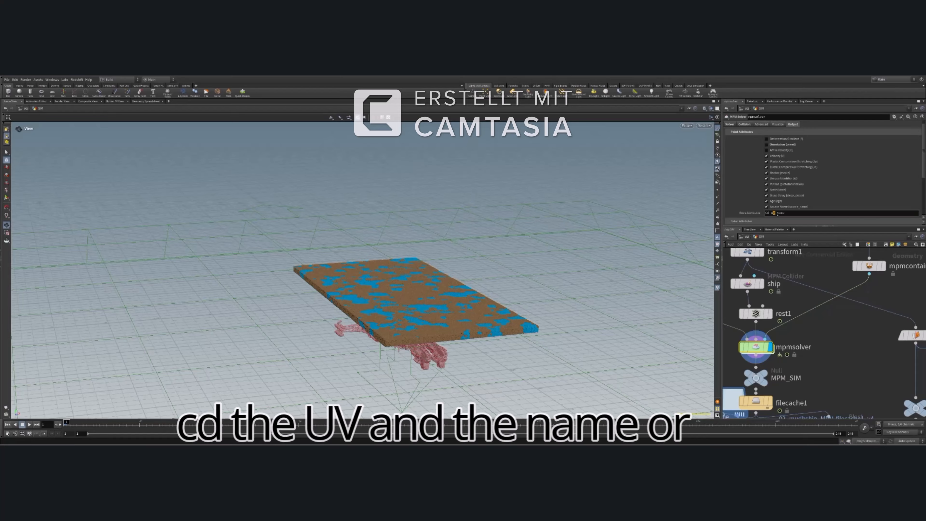
{"action": "left_click_drag", "start_coordinate": [778, 214], "coordinate": [785, 213]}
{"action": "left_click", "coordinate": [745, 186]}
{"action": "scroll", "coordinate": [745, 186], "scroll_direction": "down", "scroll_amount": 3}
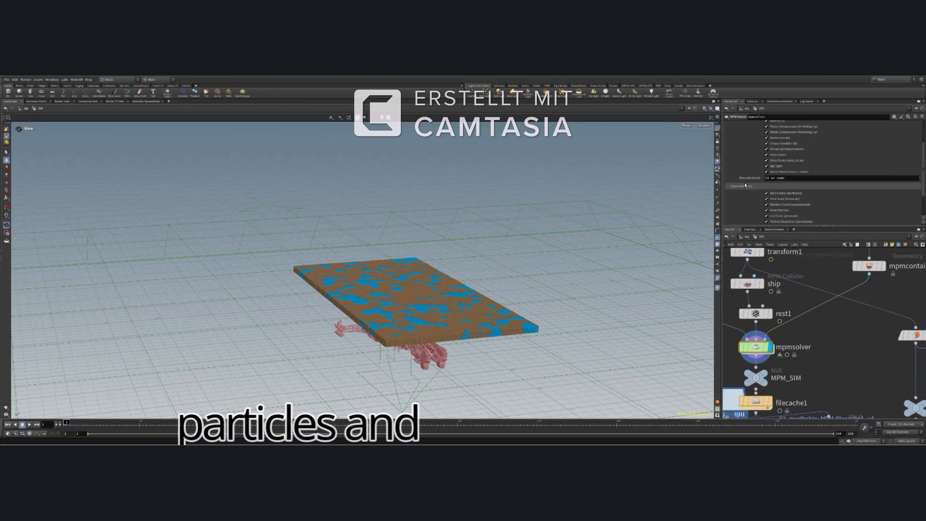
{"action": "scroll", "coordinate": [746, 186], "scroll_direction": "down", "scroll_amount": 3}
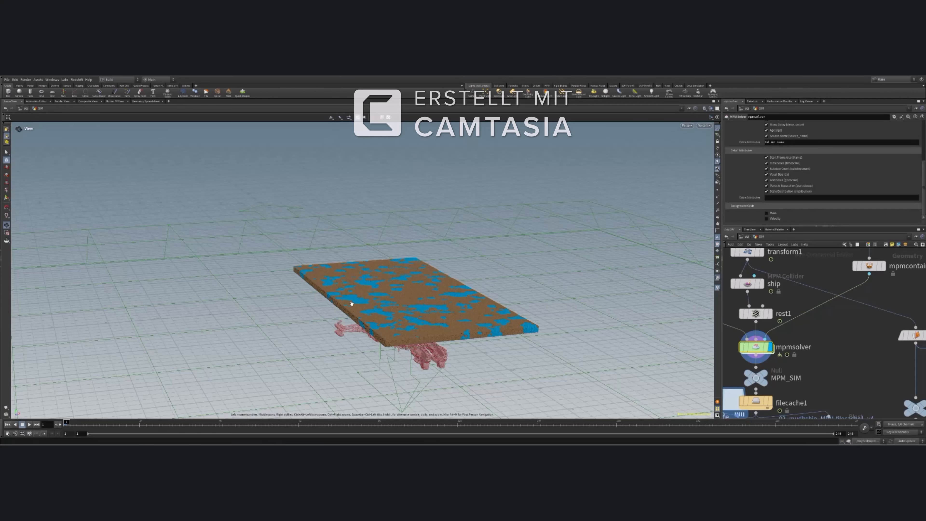
View the mud, water and ship from a lower angle, move to another frame, and select and display filecache1.
{"action": "left_click_drag", "start_coordinate": [352, 302], "coordinate": [496, 326]}
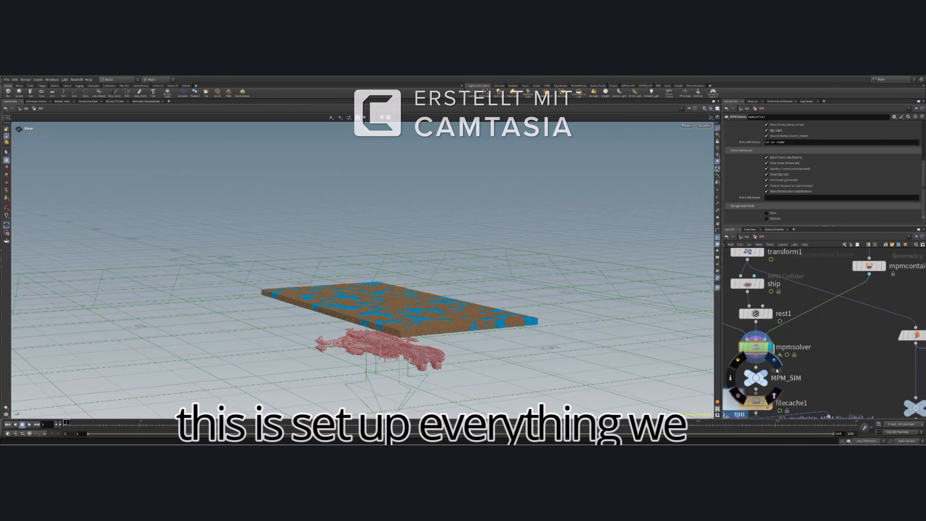
{"action": "left_click_drag", "start_coordinate": [547, 321], "coordinate": [548, 337]}
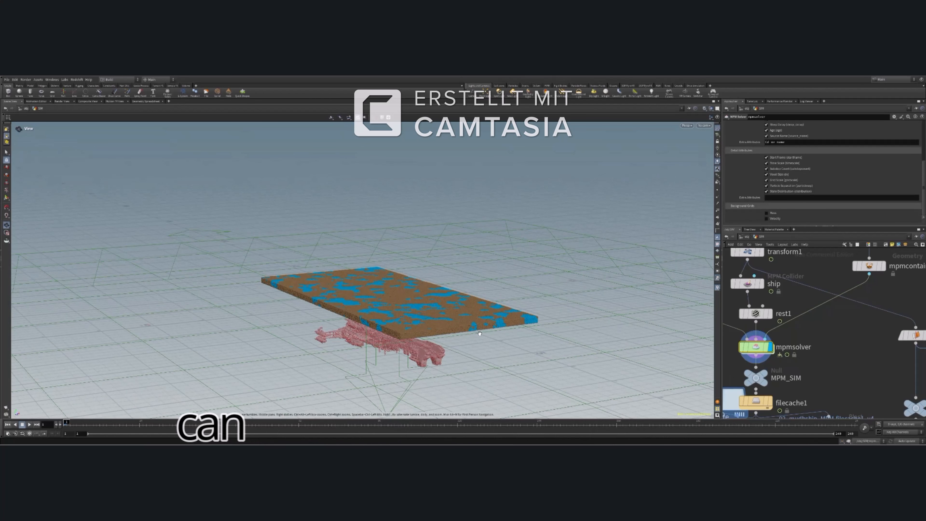
{"action": "left_click", "coordinate": [755, 401]}
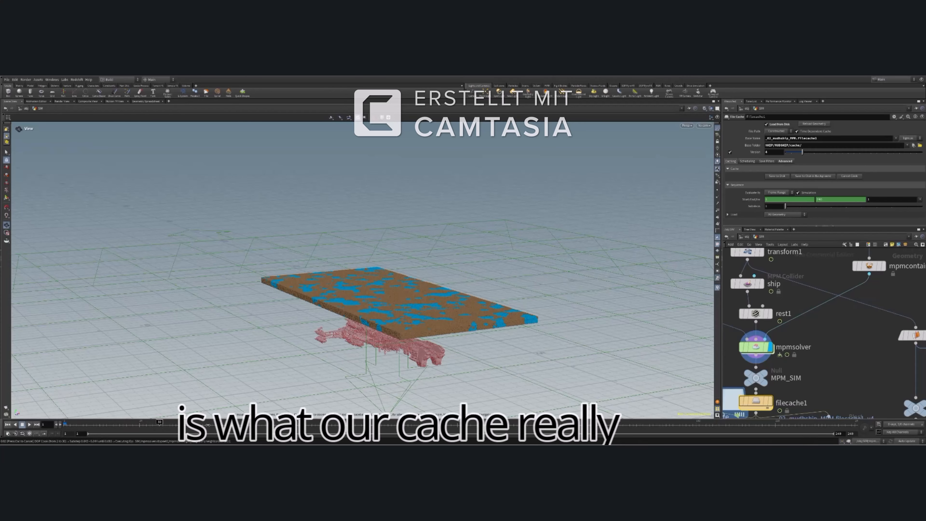
{"action": "key", "text": "Escape"}
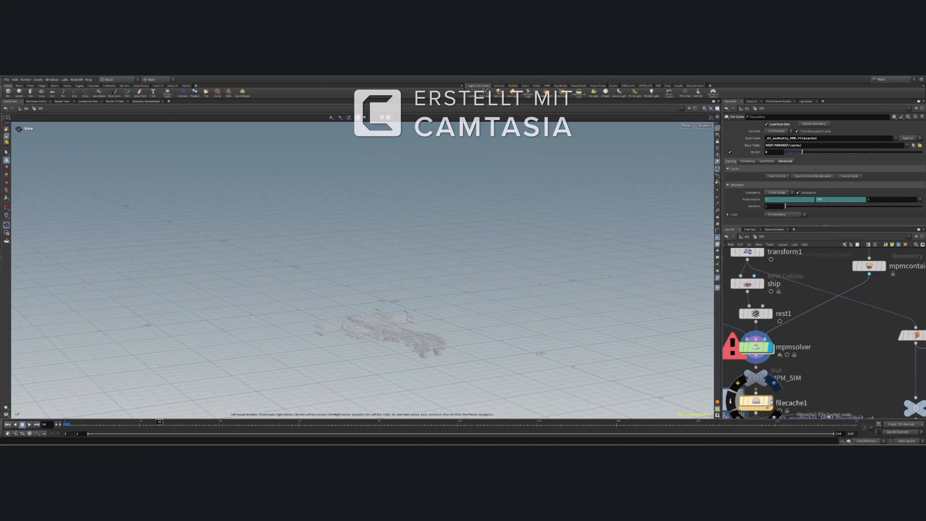
{"action": "left_click", "coordinate": [772, 401]}
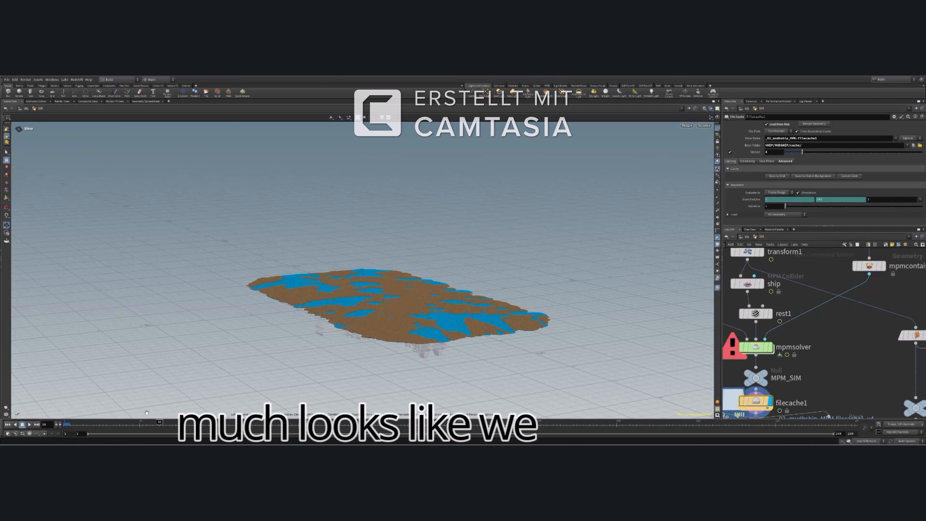
Return to the first frame and check the cached mud and water at several frames through the ship's emergence.
{"action": "left_click", "coordinate": [7, 425]}
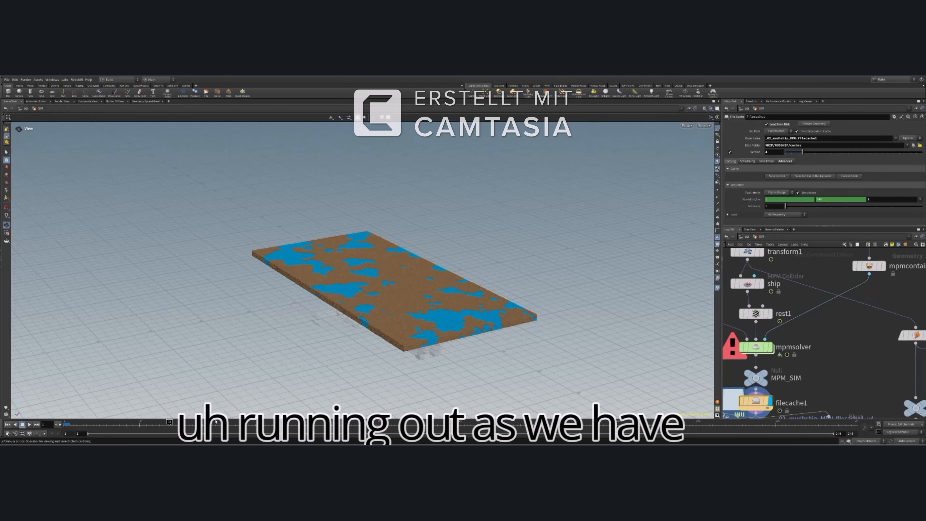
{"action": "left_click", "coordinate": [228, 424]}
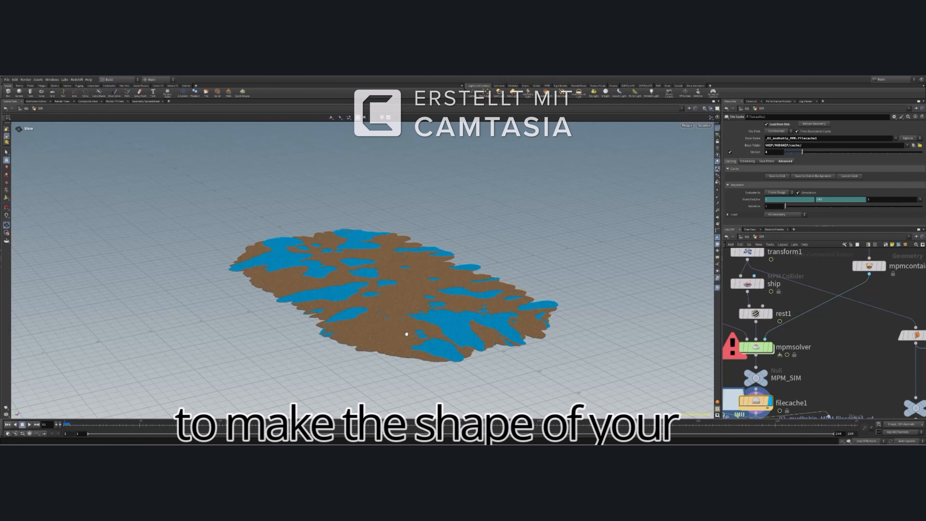
{"action": "scroll", "coordinate": [428, 347], "scroll_direction": "up", "scroll_amount": 5}
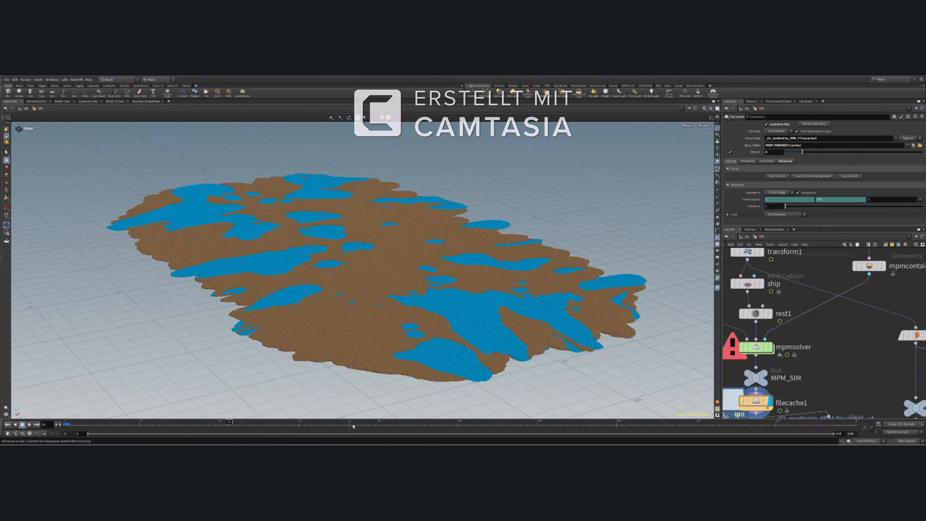
{"action": "left_click", "coordinate": [330, 424]}
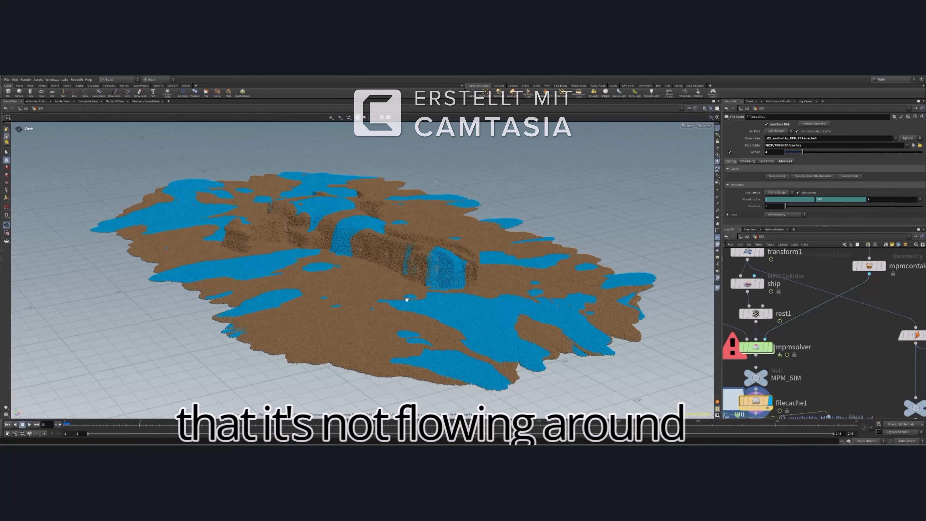
{"action": "left_click_drag", "start_coordinate": [406, 299], "coordinate": [406, 270]}
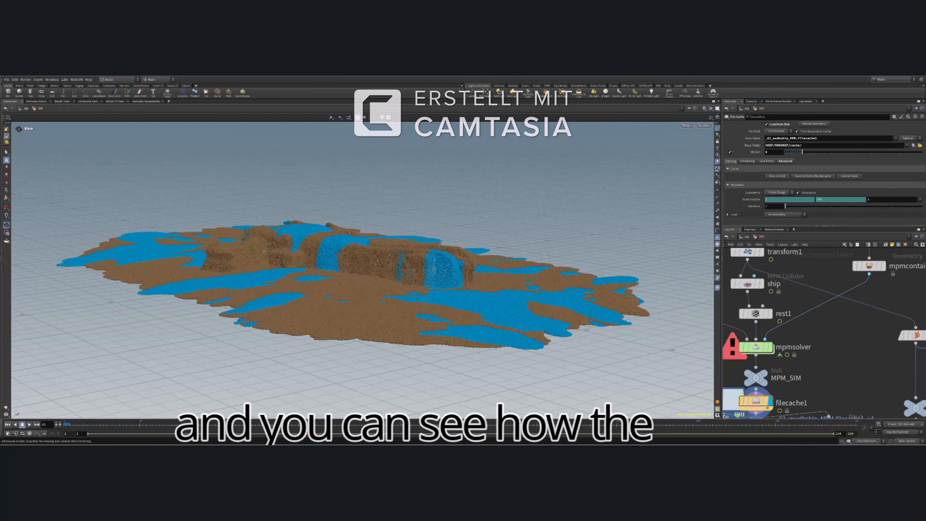
{"action": "left_click", "coordinate": [460, 425]}
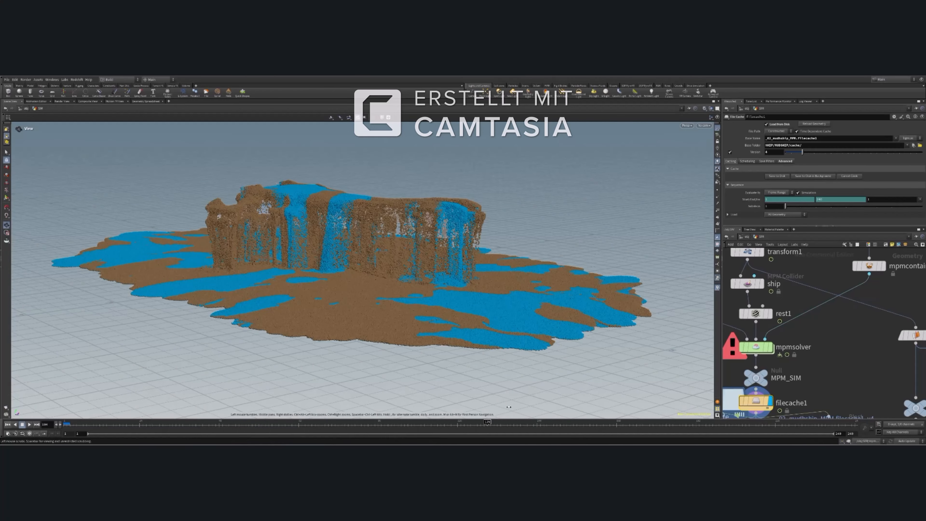
Examine the mud and water dripping from the rising ship from a low side angle at further frames.
{"action": "left_click_drag", "start_coordinate": [467, 307], "coordinate": [575, 278]}
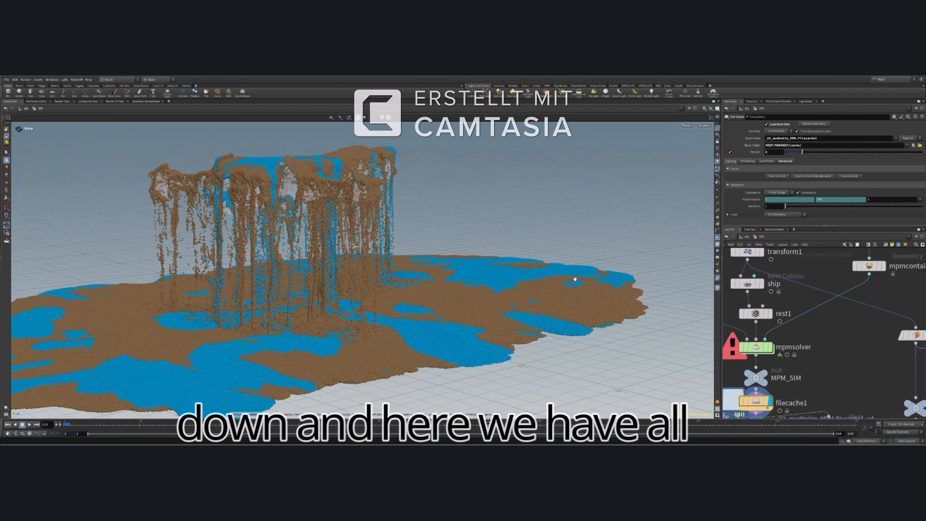
{"action": "scroll", "coordinate": [575, 278], "scroll_direction": "up", "scroll_amount": 5}
{"action": "left_click_drag", "start_coordinate": [369, 269], "coordinate": [350, 285]}
{"action": "middle_click_drag", "start_coordinate": [350, 285], "coordinate": [389, 319]}
{"action": "left_click_drag", "start_coordinate": [601, 426], "coordinate": [624, 427]}
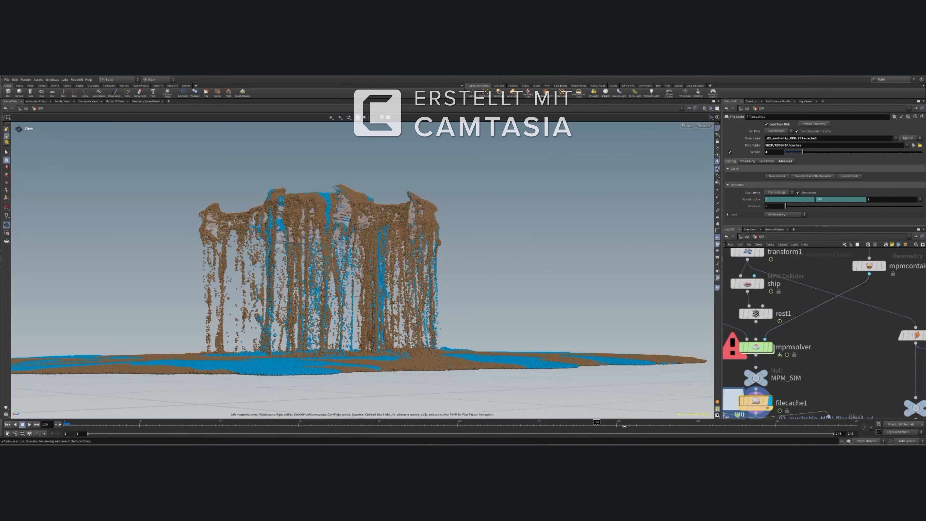
{"action": "left_click", "coordinate": [696, 425]}
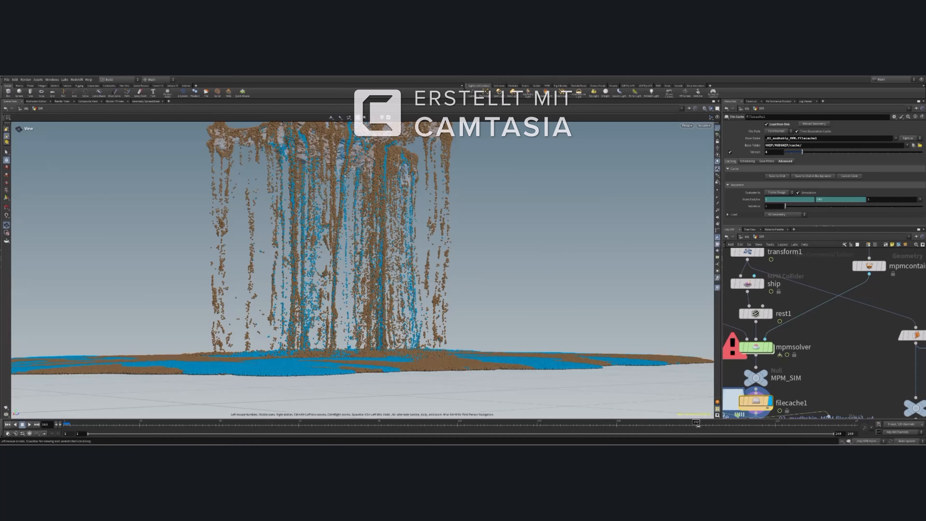
{"action": "scroll", "coordinate": [822, 370], "scroll_direction": "down", "scroll_amount": 3}
{"action": "scroll", "coordinate": [822, 370], "scroll_direction": "down", "scroll_amount": 3}
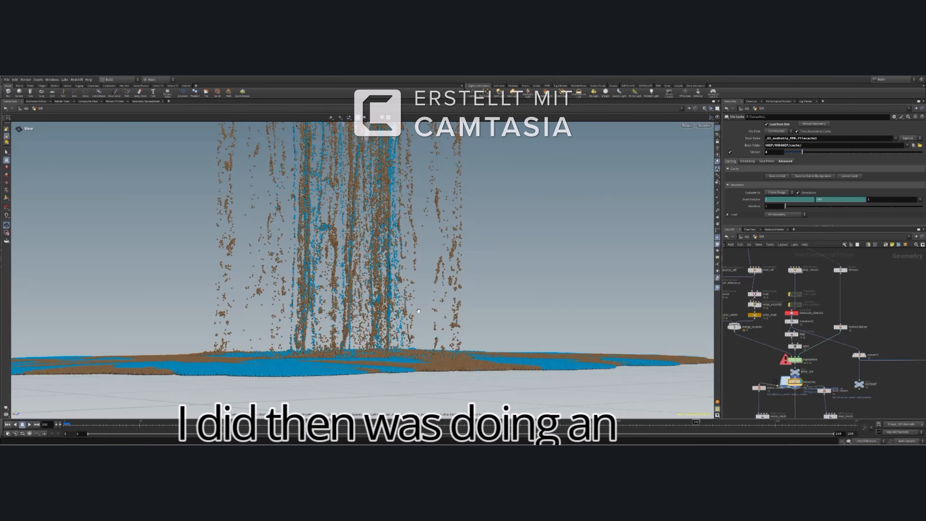
{"action": "scroll", "coordinate": [419, 311], "scroll_direction": "down", "scroll_amount": 5}
{"action": "scroll", "coordinate": [756, 370], "scroll_direction": "up", "scroll_amount": 4}
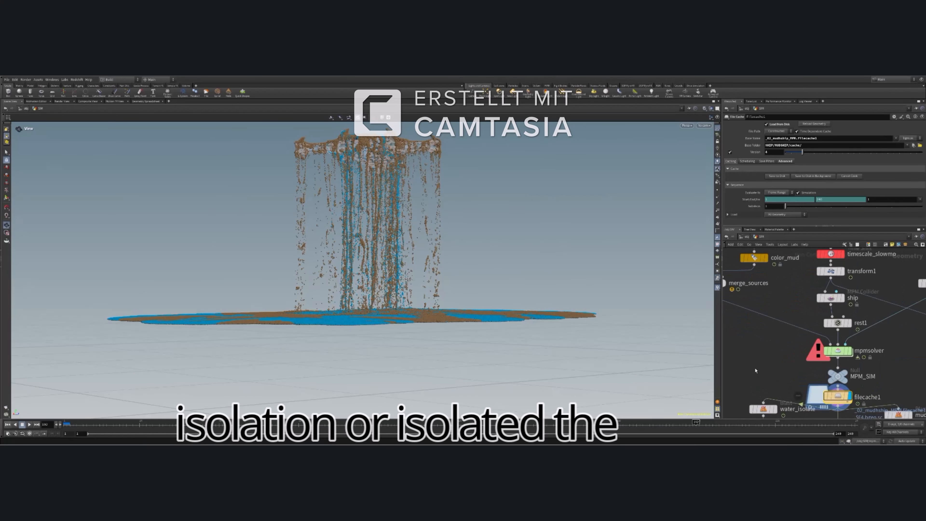
{"action": "scroll", "coordinate": [755, 370], "scroll_direction": "up", "scroll_amount": 2}
{"action": "middle_click_drag", "start_coordinate": [755, 370], "coordinate": [723, 309]}
{"action": "left_click", "coordinate": [746, 355]}
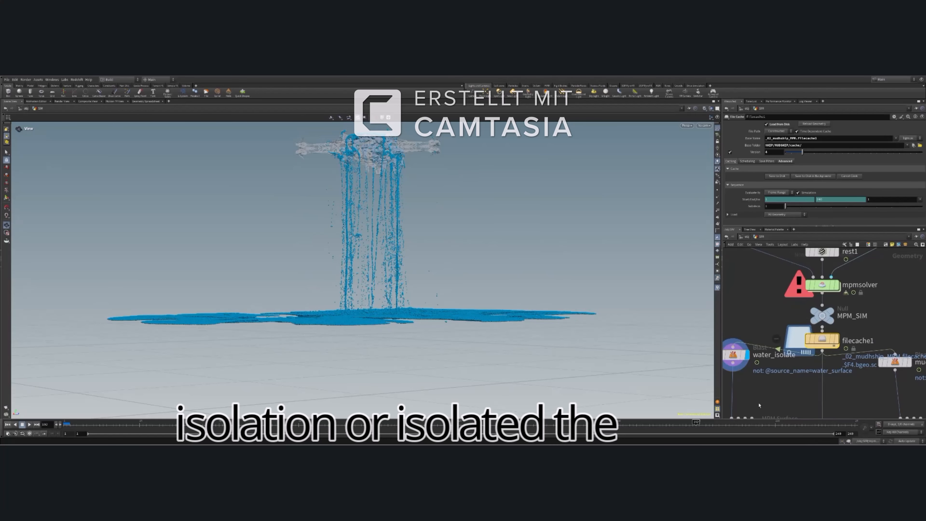
{"action": "left_click", "coordinate": [737, 354]}
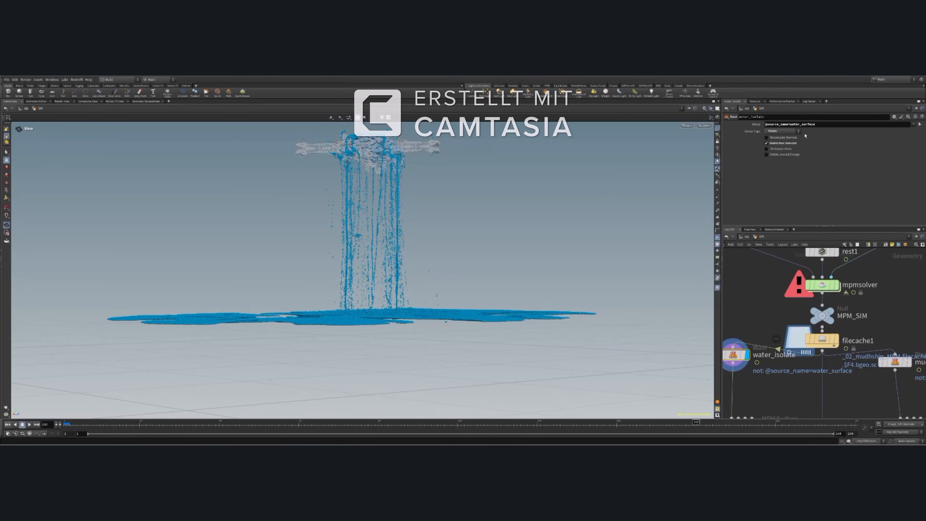
{"action": "left_click_drag", "start_coordinate": [818, 125], "coordinate": [764, 125]}
{"action": "left_click", "coordinate": [921, 131]}
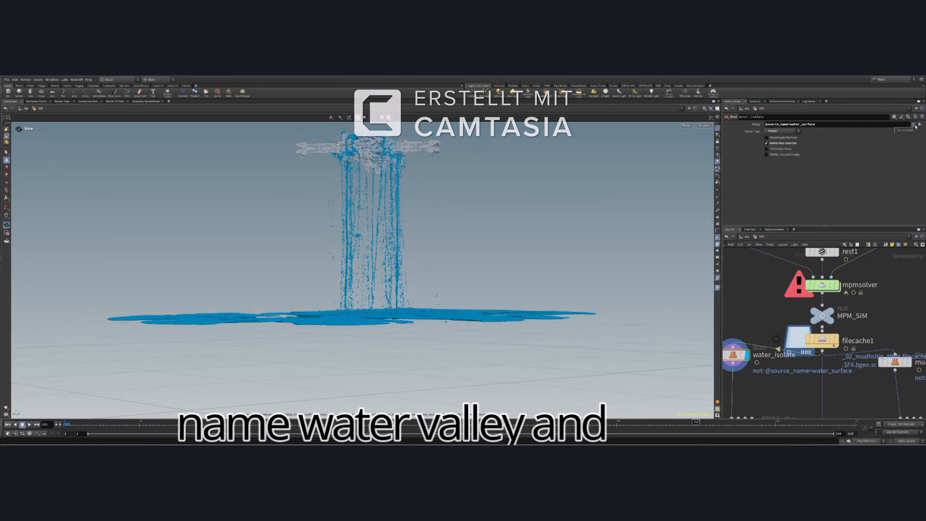
Select and display mud_isolate, inspect its mud_density group expression, and display water_isolate again for comparison.
{"action": "left_click", "coordinate": [895, 361]}
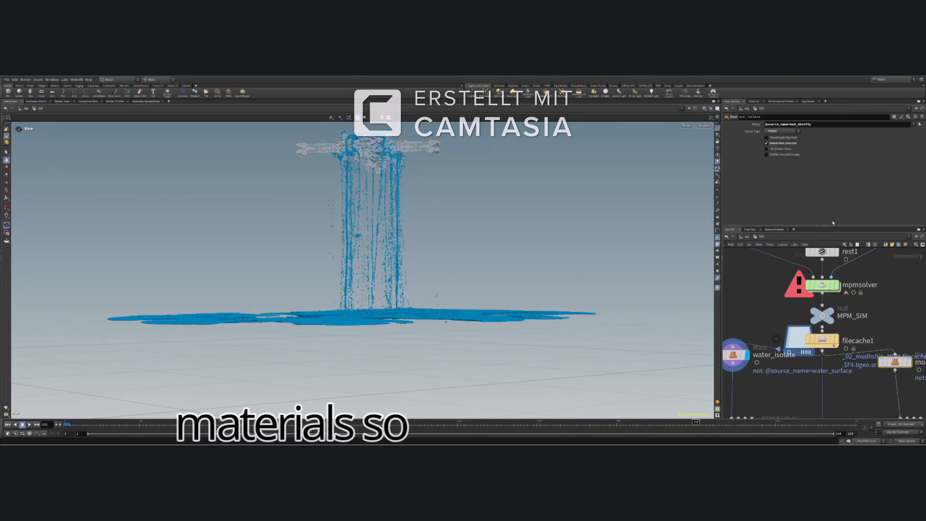
{"action": "left_click", "coordinate": [909, 361]}
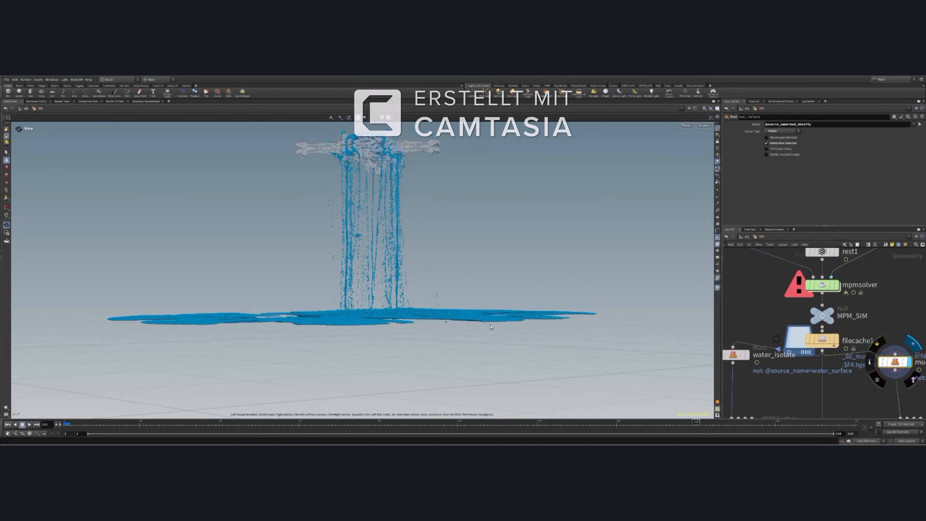
{"action": "left_click_drag", "start_coordinate": [464, 271], "coordinate": [478, 310]}
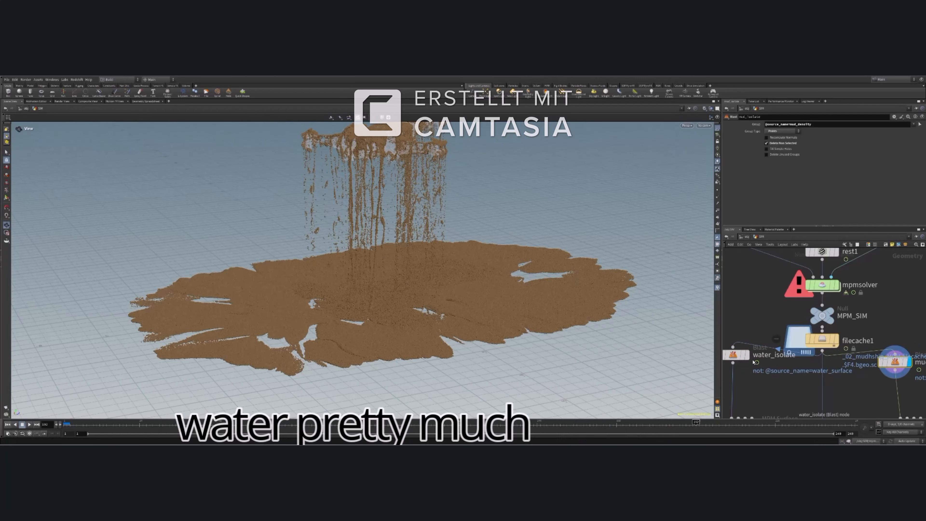
{"action": "left_click", "coordinate": [748, 356]}
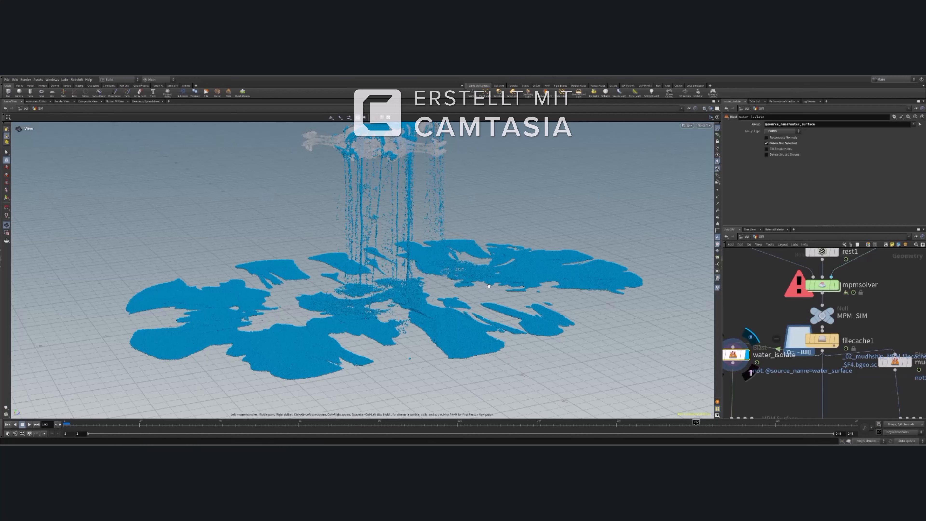
{"action": "left_click_drag", "start_coordinate": [489, 287], "coordinate": [469, 294]}
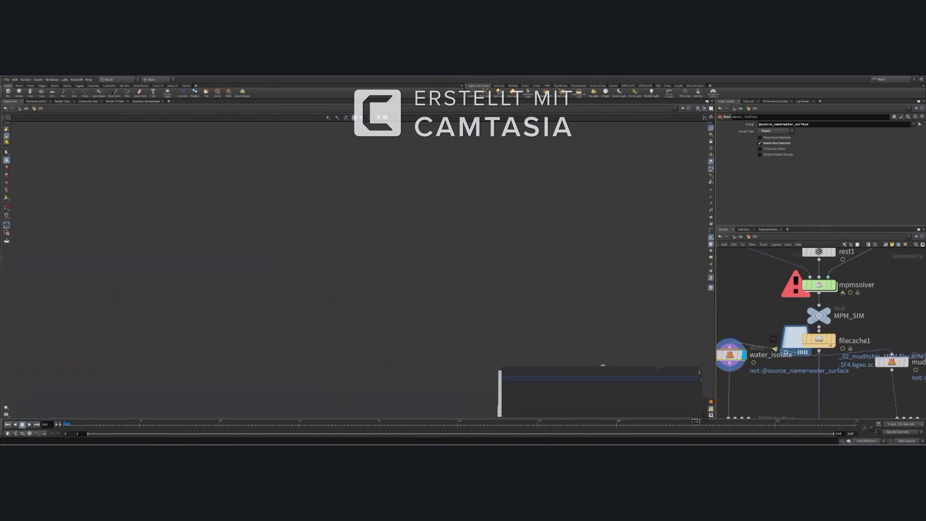
Widen the parameter and network area, select water_mesh, and review its Surface, Velocity and Polygon Mesh settings.
{"action": "left_click_drag", "start_coordinate": [602, 365], "coordinate": [552, 365]}
{"action": "middle_click_drag", "start_coordinate": [695, 395], "coordinate": [656, 323]}
{"action": "scroll", "coordinate": [669, 324], "scroll_direction": "down", "scroll_amount": 5}
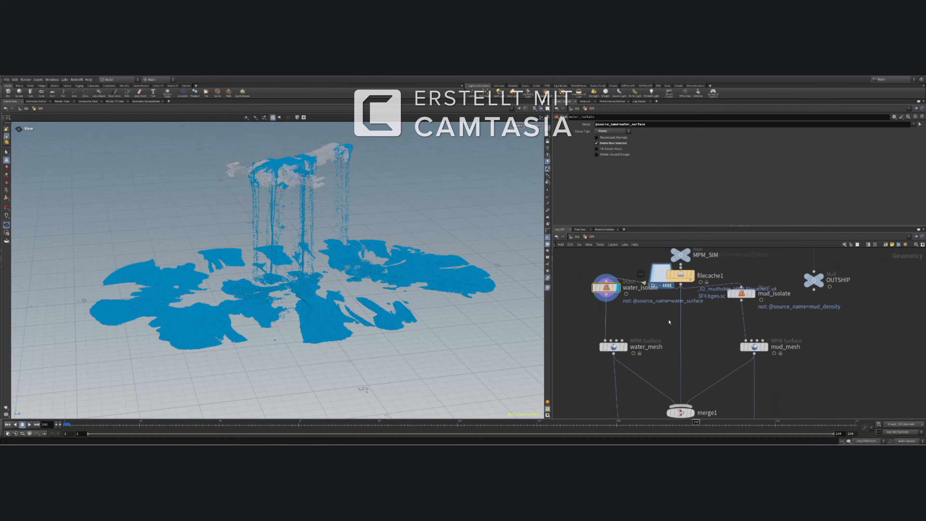
{"action": "left_click", "coordinate": [647, 340]}
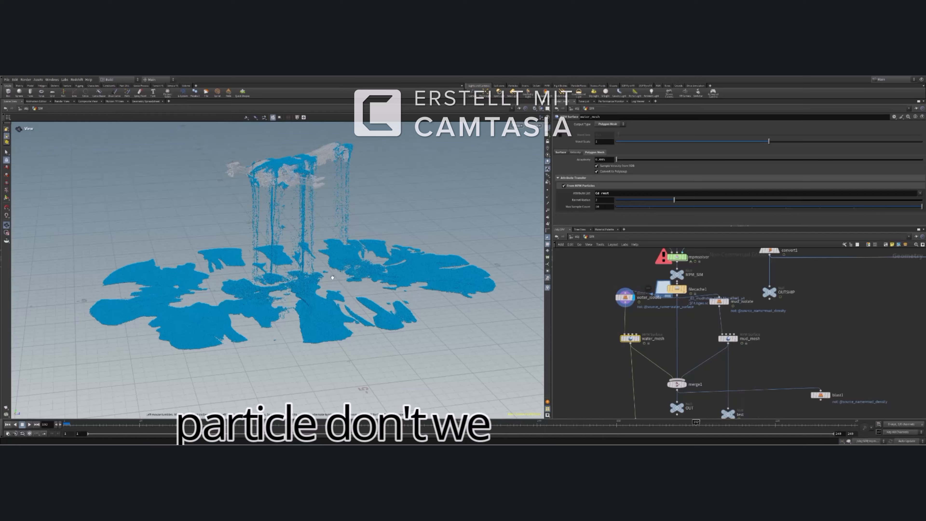
{"action": "left_click_drag", "start_coordinate": [434, 272], "coordinate": [456, 270]}
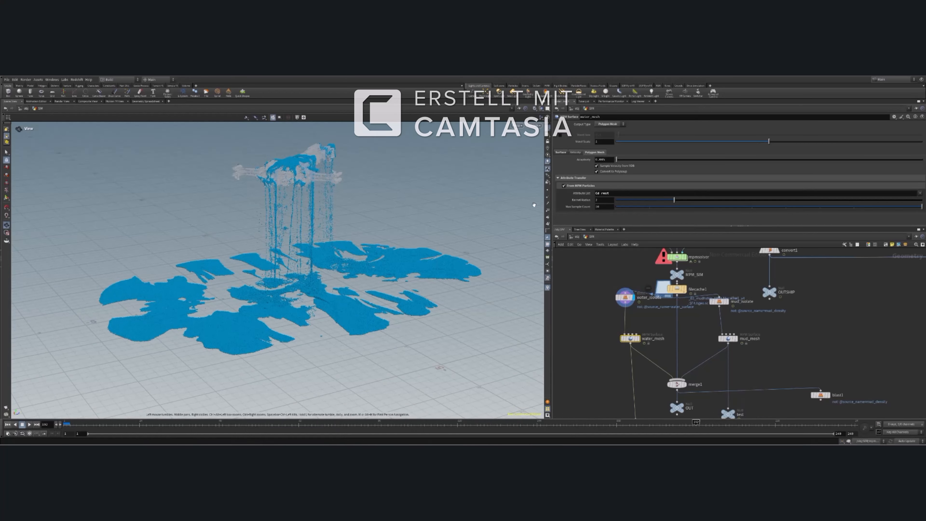
{"action": "left_click", "coordinate": [561, 152]}
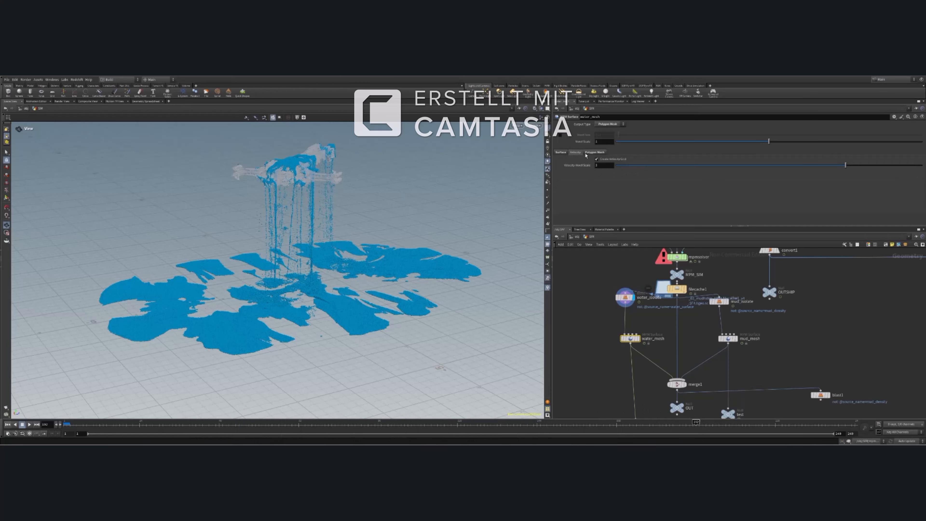
{"action": "left_click", "coordinate": [593, 152]}
{"action": "left_click", "coordinate": [562, 153]}
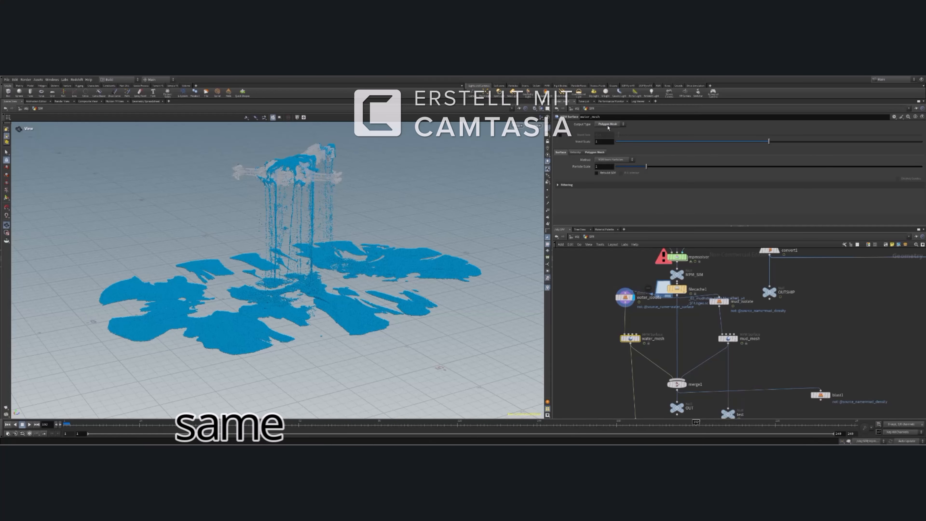
Inspect the attribute transfer lists of mud_mesh and water_mesh, including the rest and Cd attributes.
{"action": "left_click", "coordinate": [724, 338]}
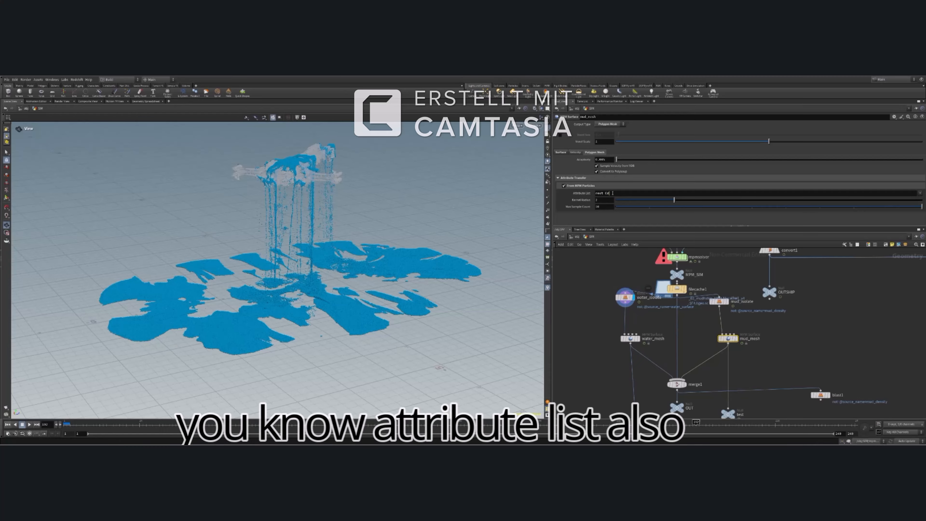
{"action": "left_click_drag", "start_coordinate": [613, 194], "coordinate": [597, 194]}
{"action": "left_click", "coordinate": [630, 338]}
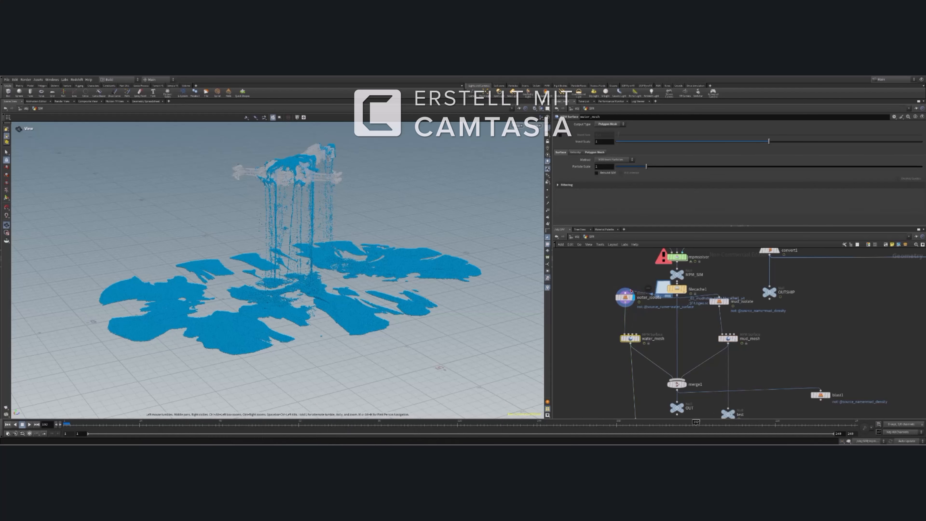
{"action": "left_click", "coordinate": [577, 153]}
{"action": "left_click", "coordinate": [588, 153]}
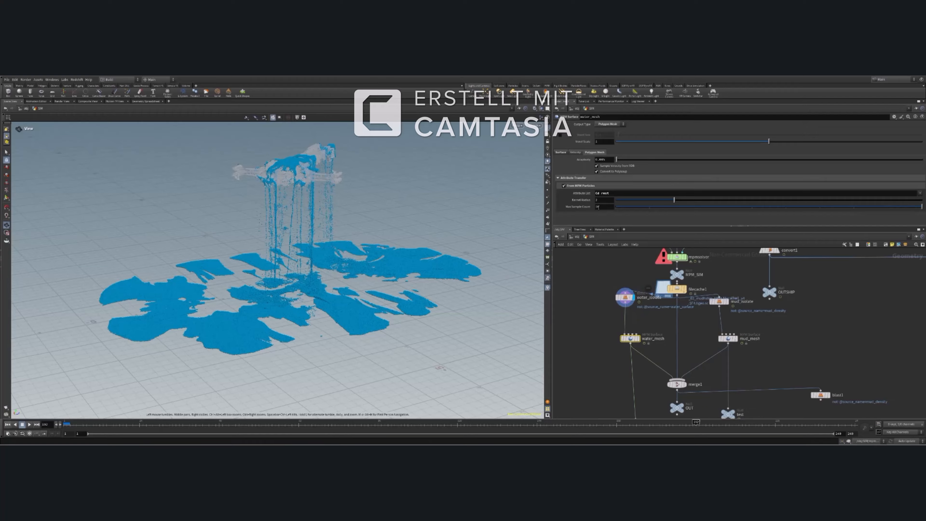
{"action": "left_click_drag", "start_coordinate": [612, 193], "coordinate": [595, 194]}
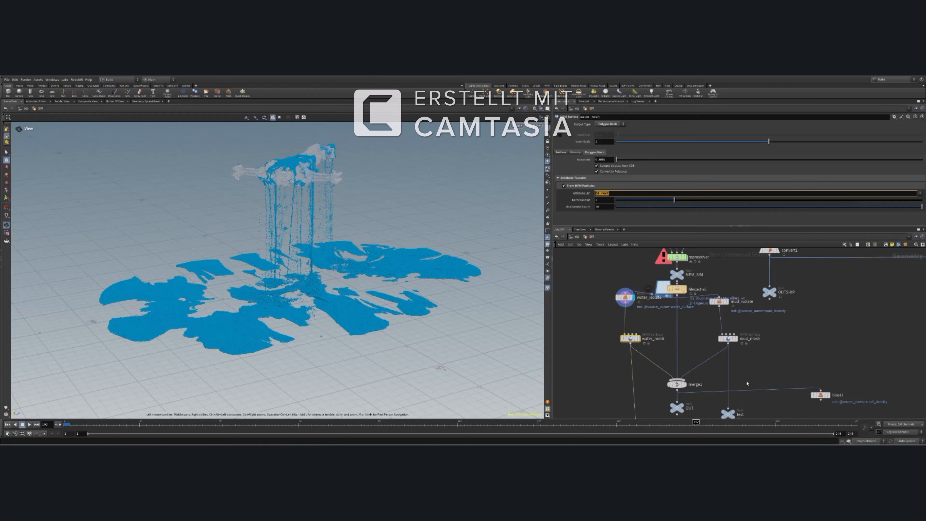
Display merge1 and examine the combined water and mud meshes from a lower angle.
{"action": "mouse_move", "coordinate": [677, 384]}
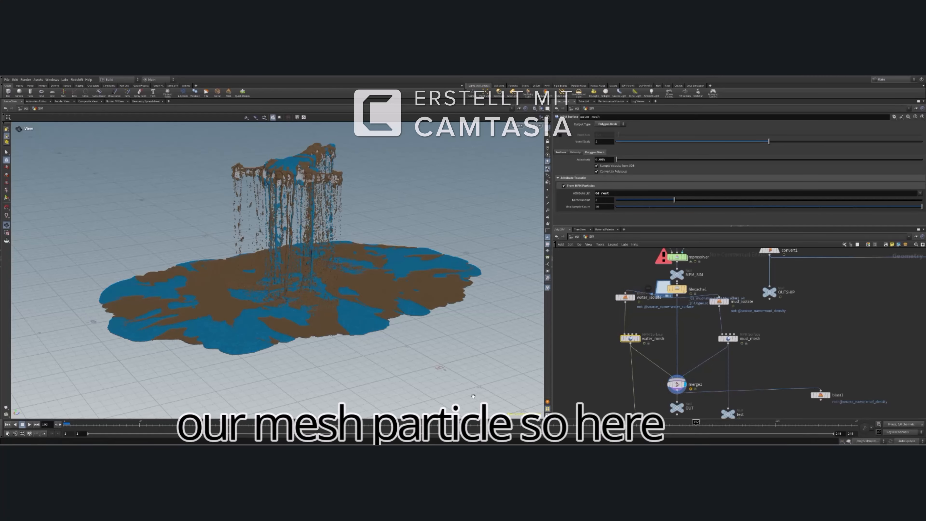
{"action": "scroll", "coordinate": [278, 305], "scroll_direction": "up", "scroll_amount": 10}
{"action": "left_click_drag", "start_coordinate": [278, 306], "coordinate": [359, 318]}
{"action": "right_click", "coordinate": [360, 318]}
{"action": "right_click_drag", "start_coordinate": [355, 318], "coordinate": [297, 205]}
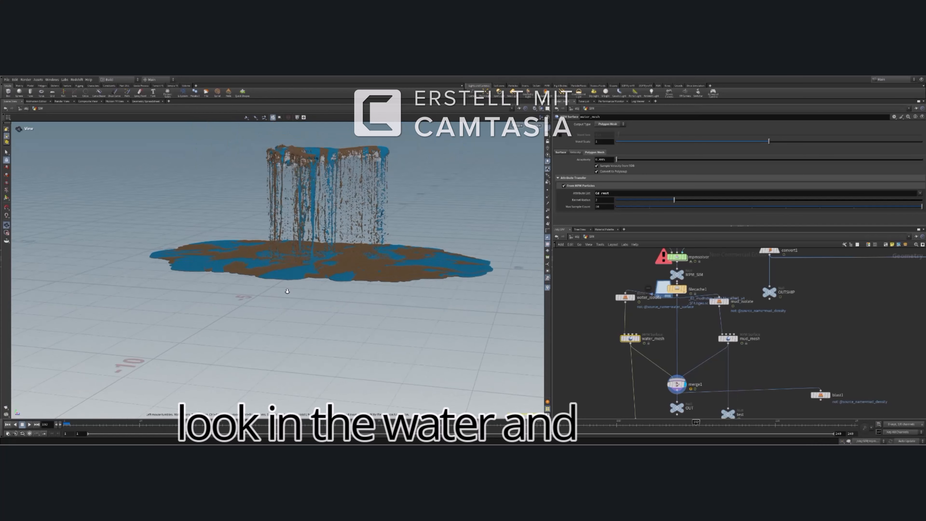
{"action": "right_click_drag", "start_coordinate": [289, 277], "coordinate": [288, 311]}
Find the separated ship parts in the network, display center_hull, and open the viewport's framing options.
{"action": "left_click", "coordinate": [607, 368]}
{"action": "middle_click_drag", "start_coordinate": [603, 366], "coordinate": [578, 298]}
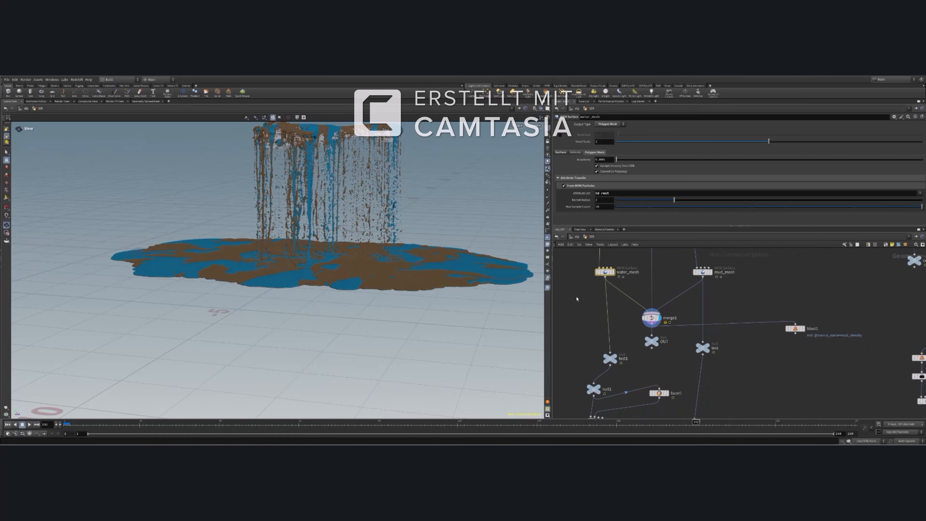
{"action": "scroll", "coordinate": [578, 298], "scroll_direction": "down", "scroll_amount": 2}
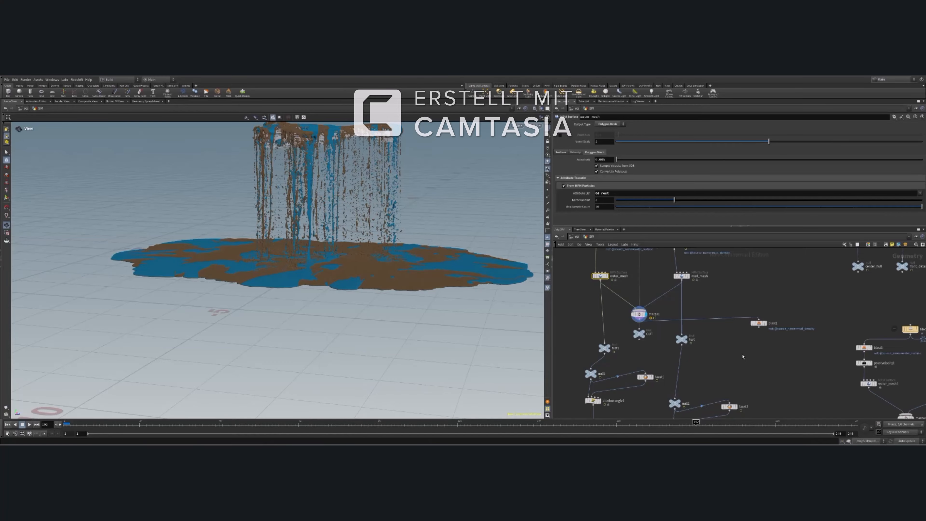
{"action": "scroll", "coordinate": [743, 356], "scroll_direction": "down", "scroll_amount": 2}
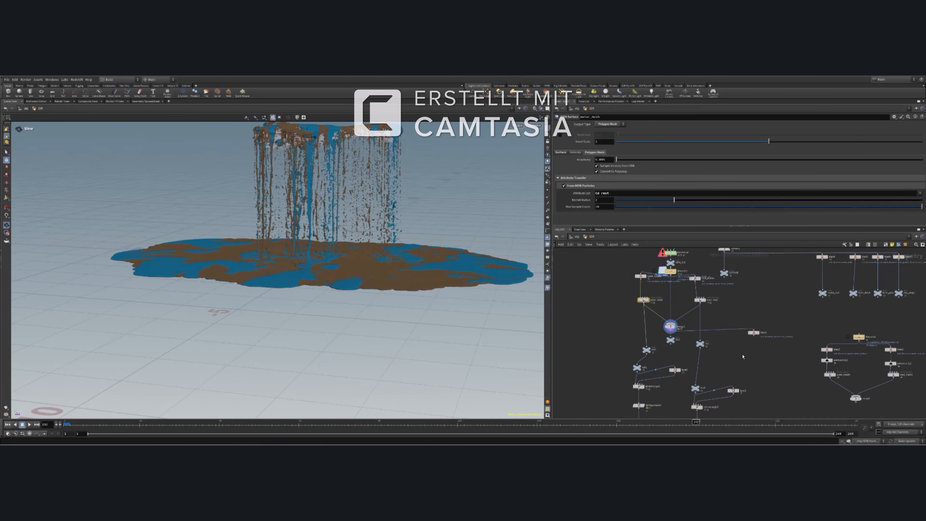
{"action": "middle_click_drag", "start_coordinate": [778, 303], "coordinate": [676, 325]}
{"action": "scroll", "coordinate": [710, 320], "scroll_direction": "up", "scroll_amount": 3}
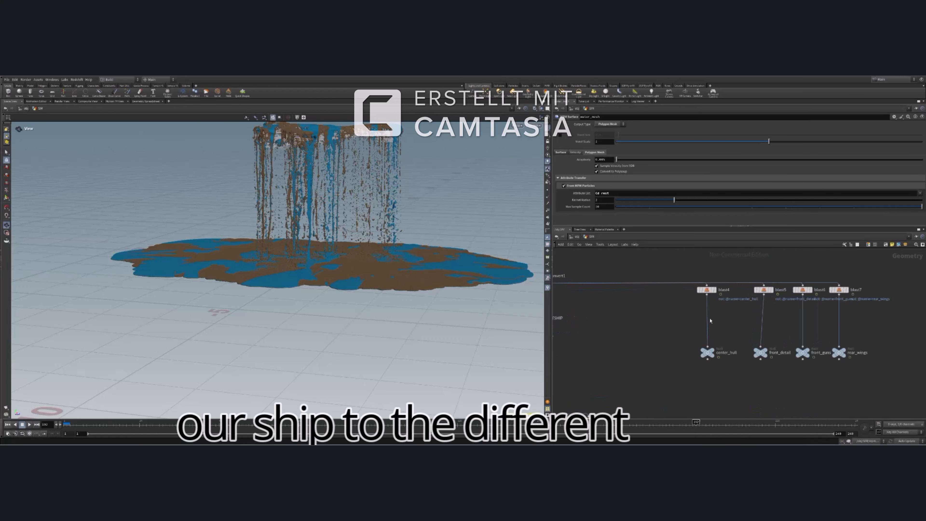
{"action": "left_click", "coordinate": [713, 352]}
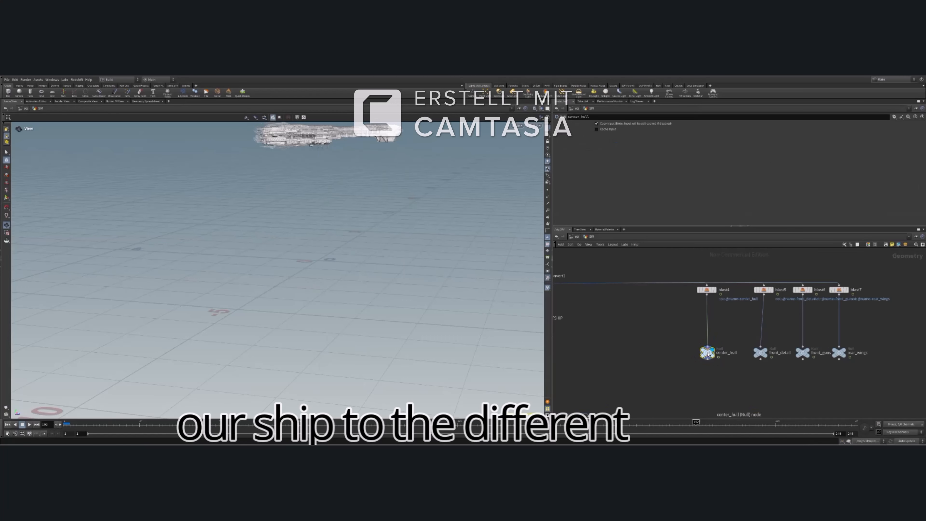
{"action": "key", "text": "v"}
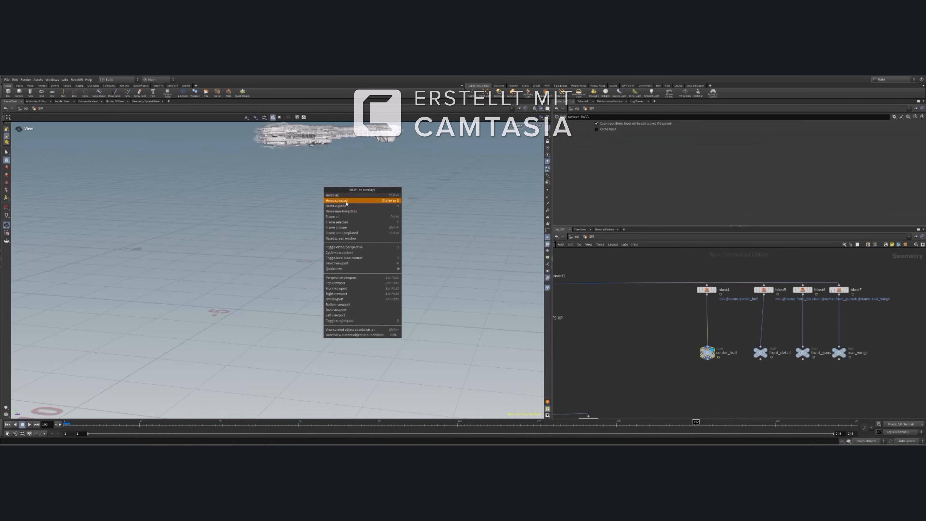